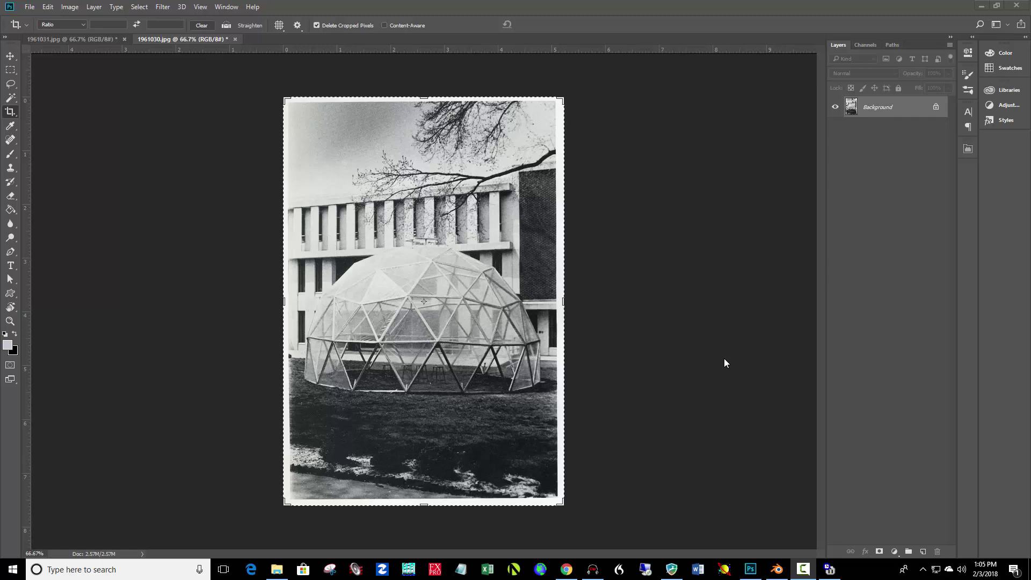
Switch to the 1961031.jpg scan showing the two black-and-white geodesic dome photos
{"action": "left_click", "coordinate": [105, 40]}
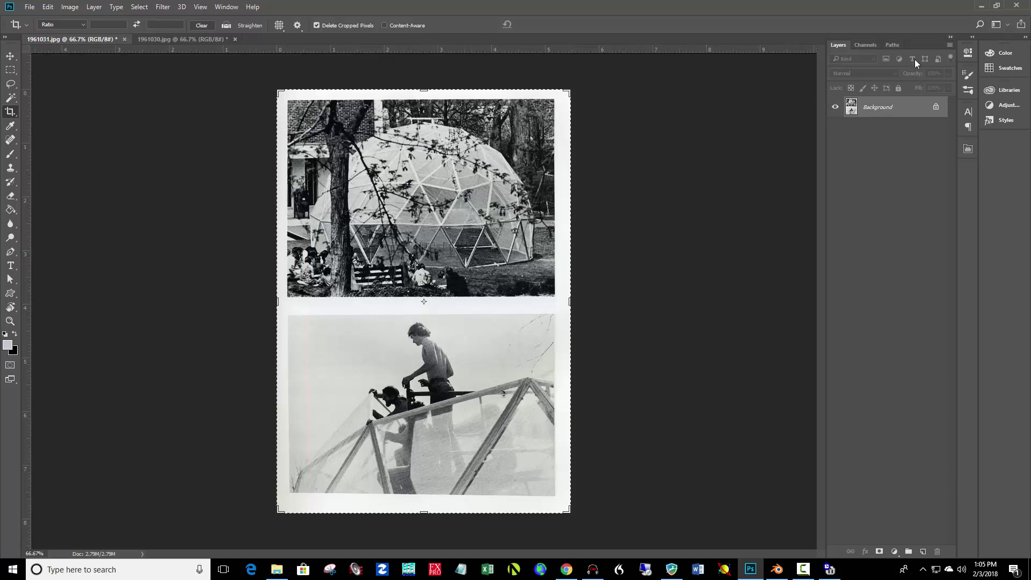
Minimize Photoshop to reveal the finished Cycles dome render in Blender
{"action": "left_click", "coordinate": [981, 6]}
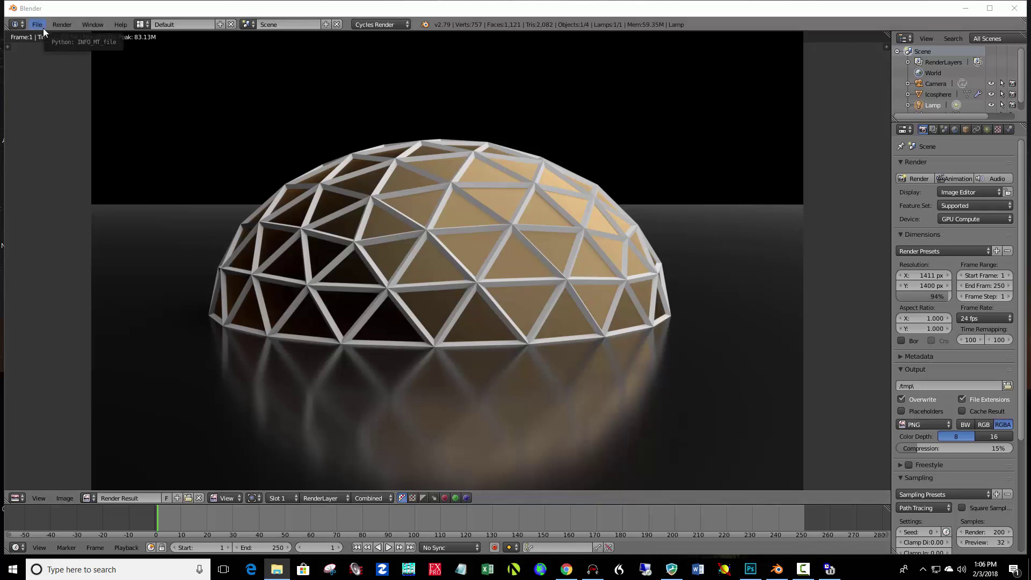
Close the render view and reload the default start-up file with its cube, camera and lamp
{"action": "key", "text": "Escape"}
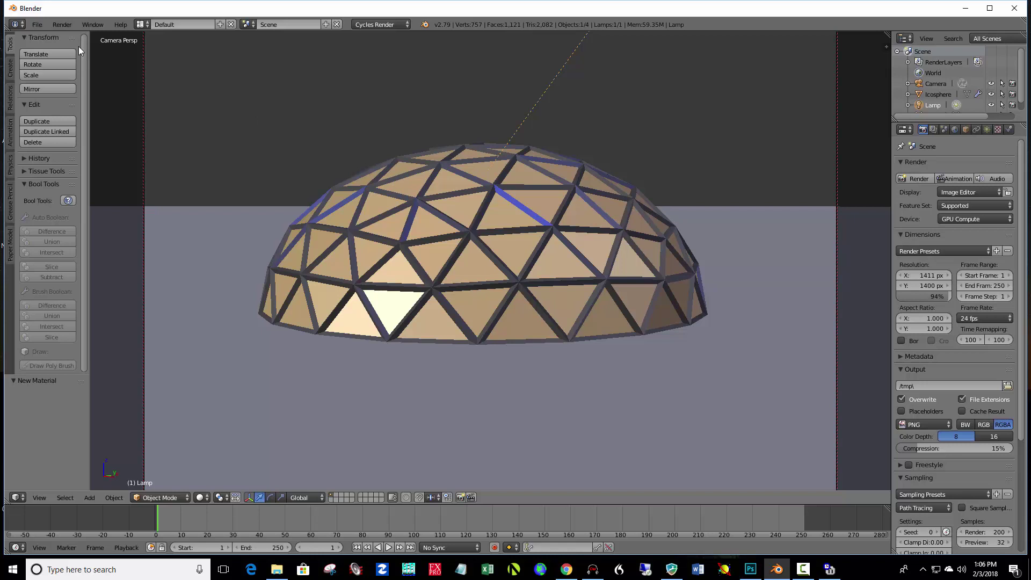
{"action": "left_click", "coordinate": [37, 25]}
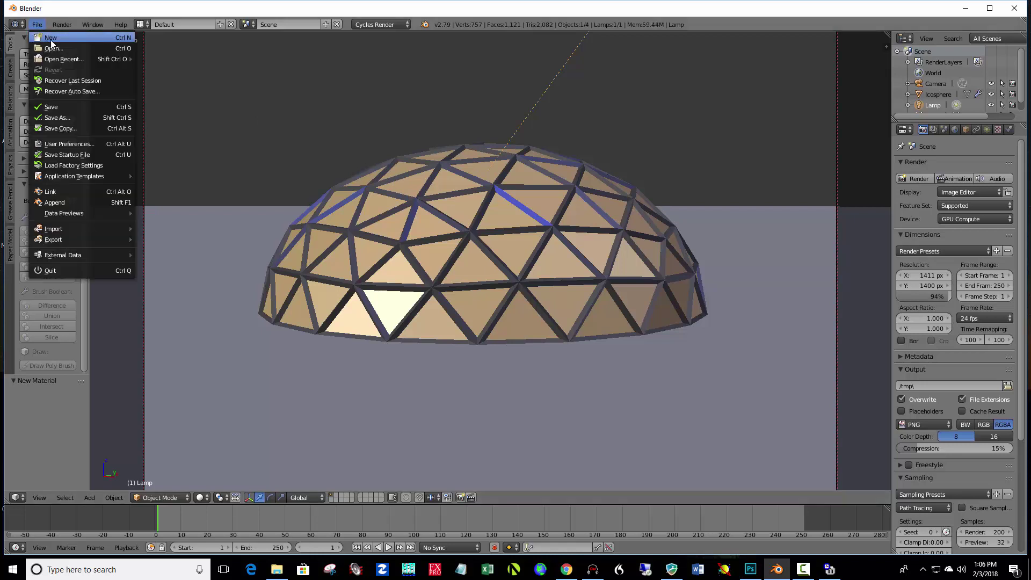
{"action": "left_click", "coordinate": [51, 38]}
{"action": "left_click", "coordinate": [53, 45]}
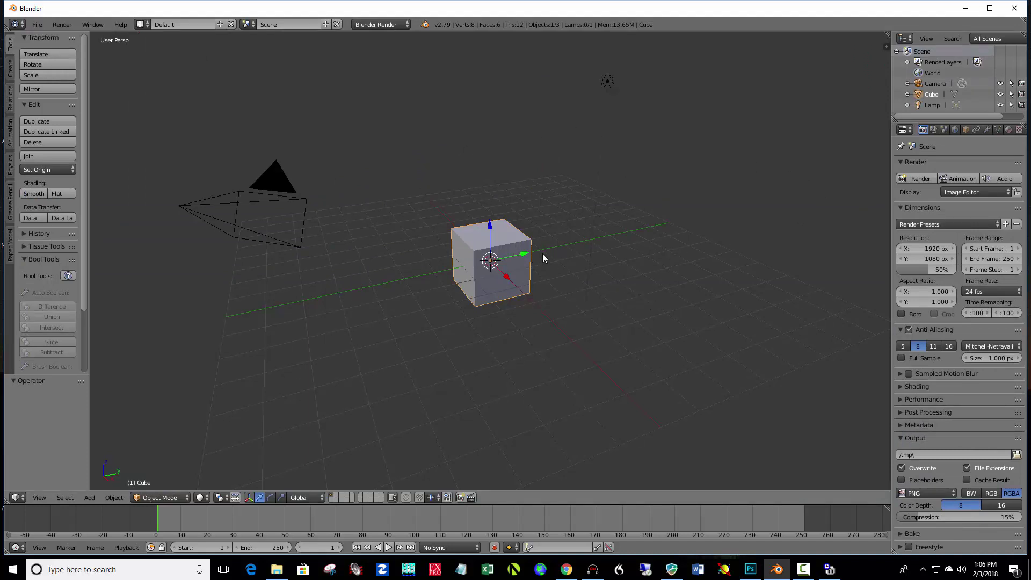
Delete the default cube and add an icosphere (2 subdivisions, size 1.000) at the scene centre
{"action": "key", "text": "x"}
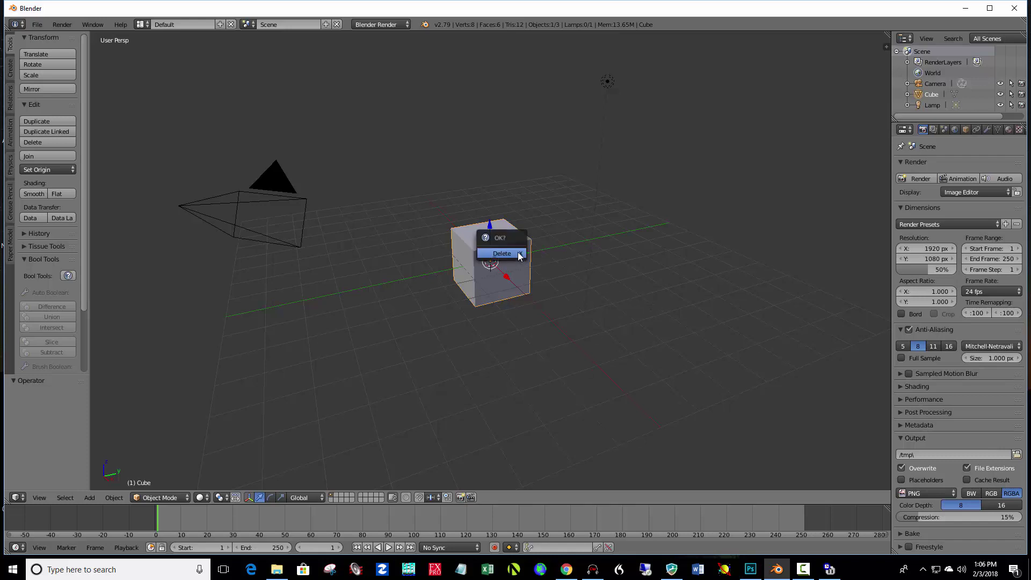
{"action": "left_click", "coordinate": [518, 252]}
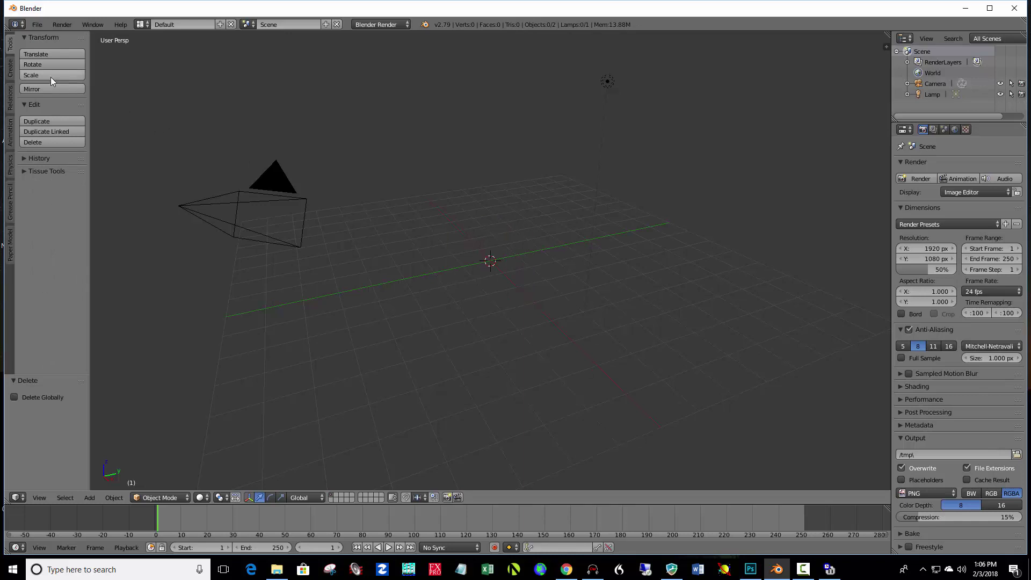
{"action": "left_click", "coordinate": [11, 72]}
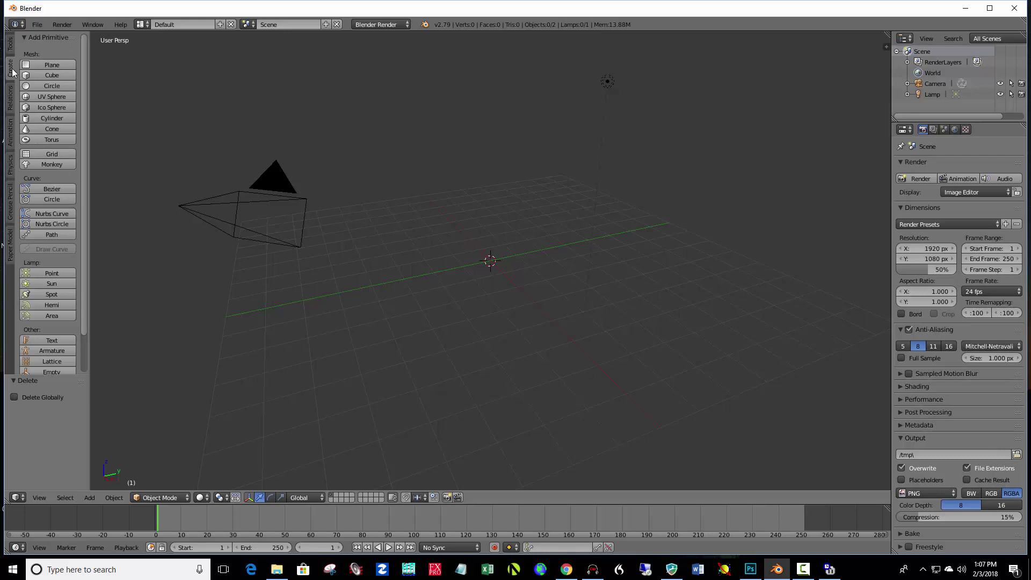
{"action": "left_click", "coordinate": [48, 107]}
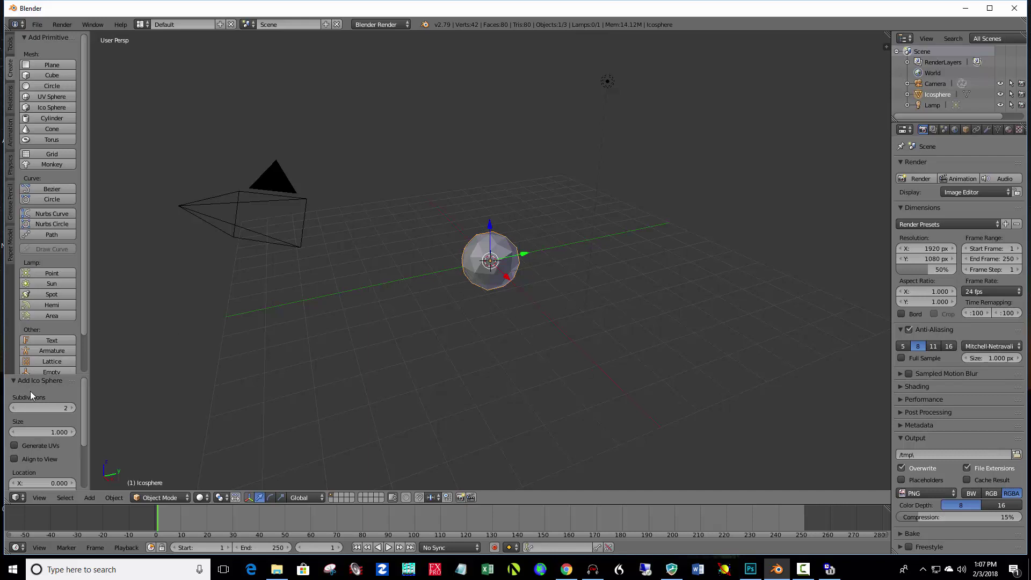
Raise the icosphere to 3 subdivisions (162 vertices, 320 faces) and enter Edit Mode
{"action": "left_click", "coordinate": [71, 408]}
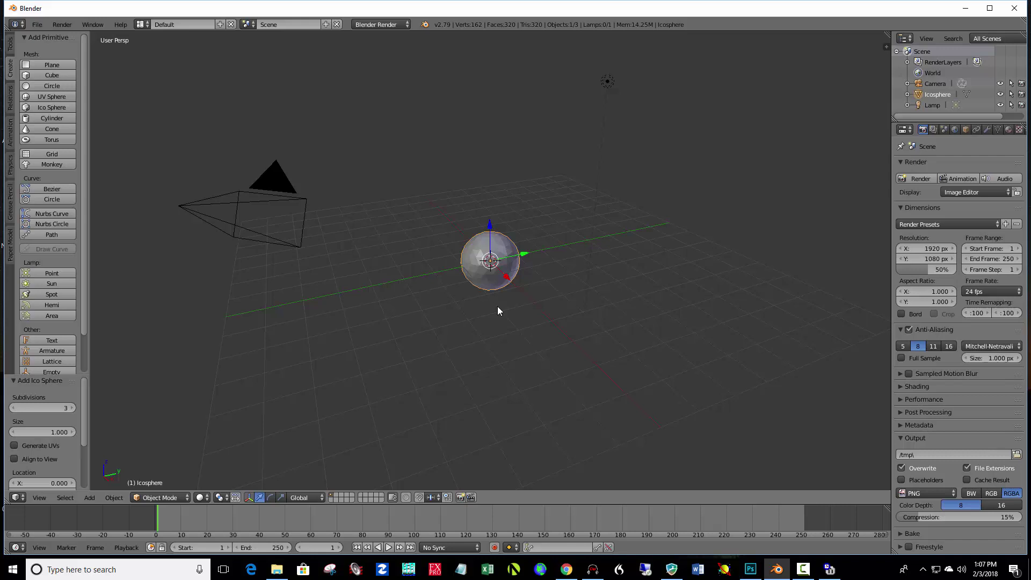
{"action": "scroll", "coordinate": [503, 308], "scroll_direction": "up", "scroll_amount": 4}
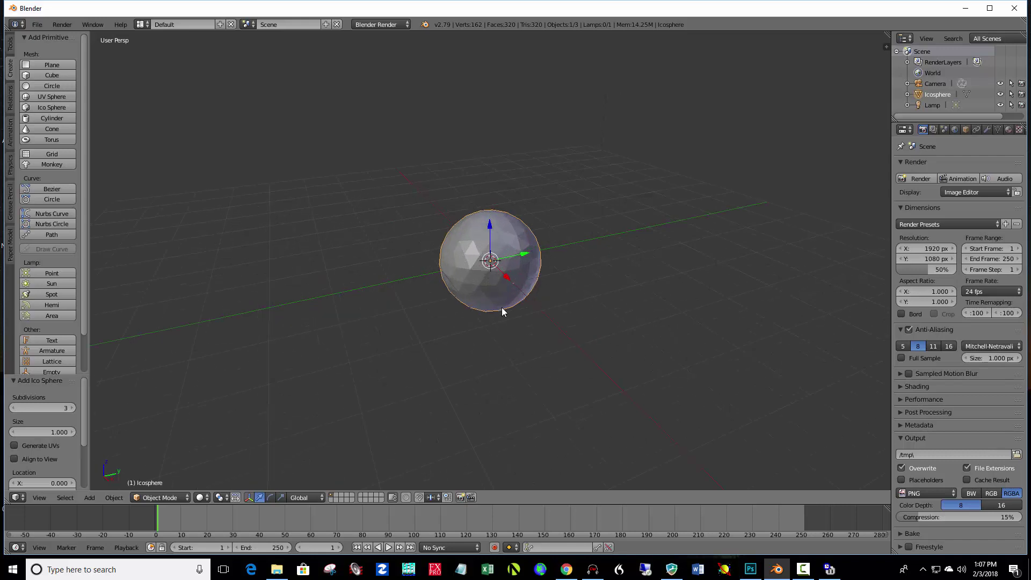
{"action": "scroll", "coordinate": [502, 310], "scroll_direction": "up", "scroll_amount": 2}
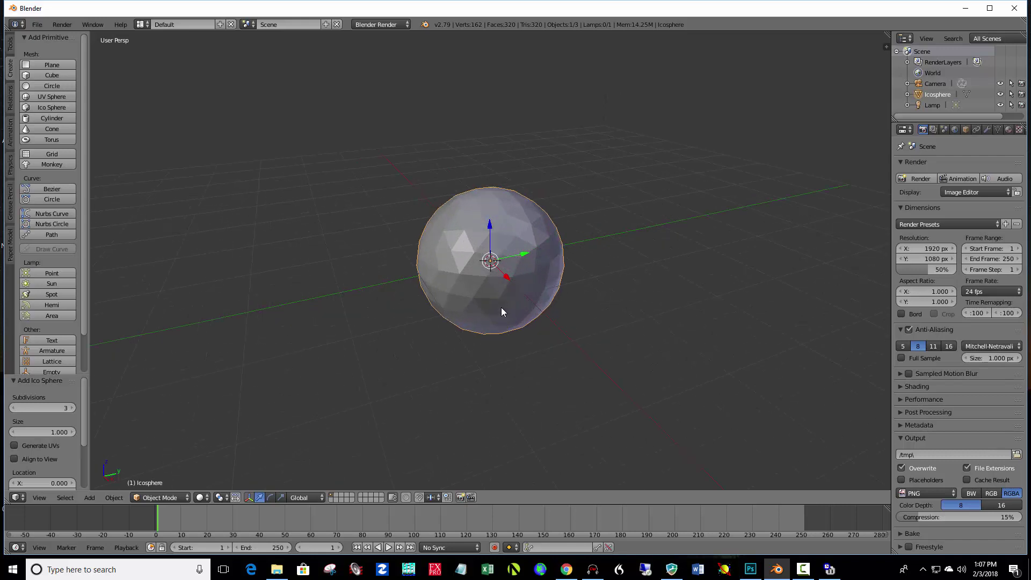
{"action": "scroll", "coordinate": [618, 309], "scroll_direction": "up", "scroll_amount": 1}
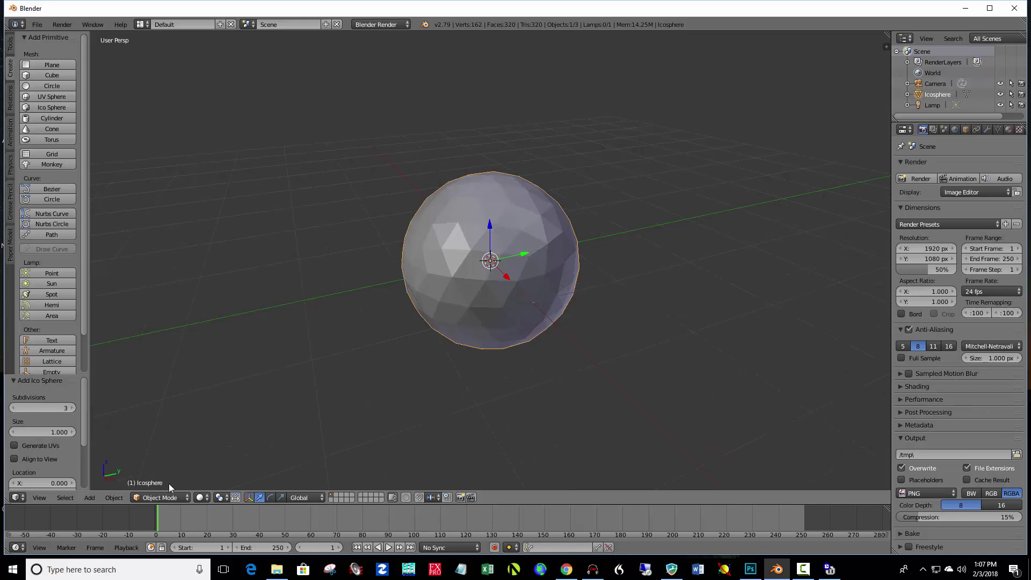
{"action": "left_click", "coordinate": [166, 497]}
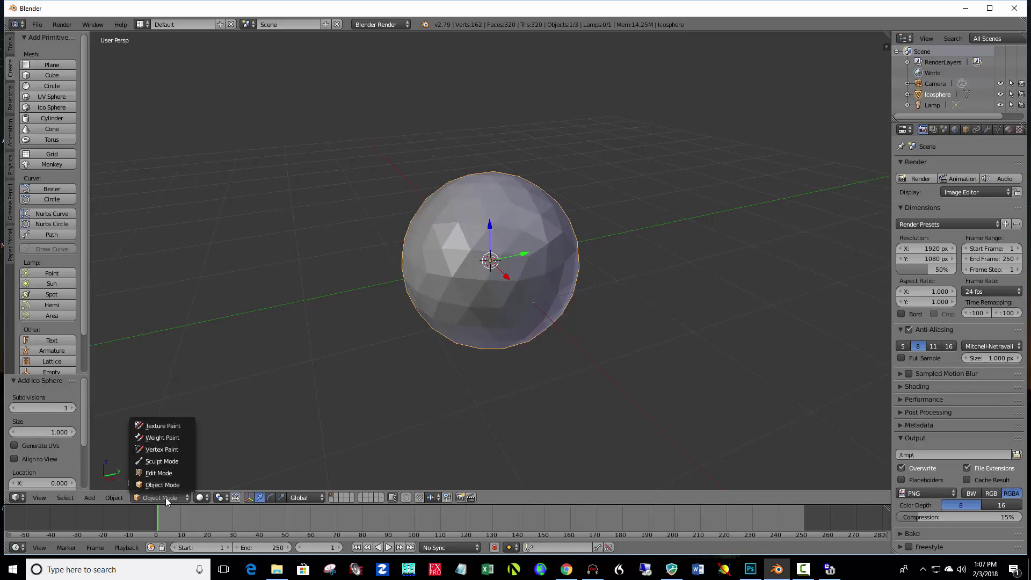
{"action": "left_click", "coordinate": [164, 474]}
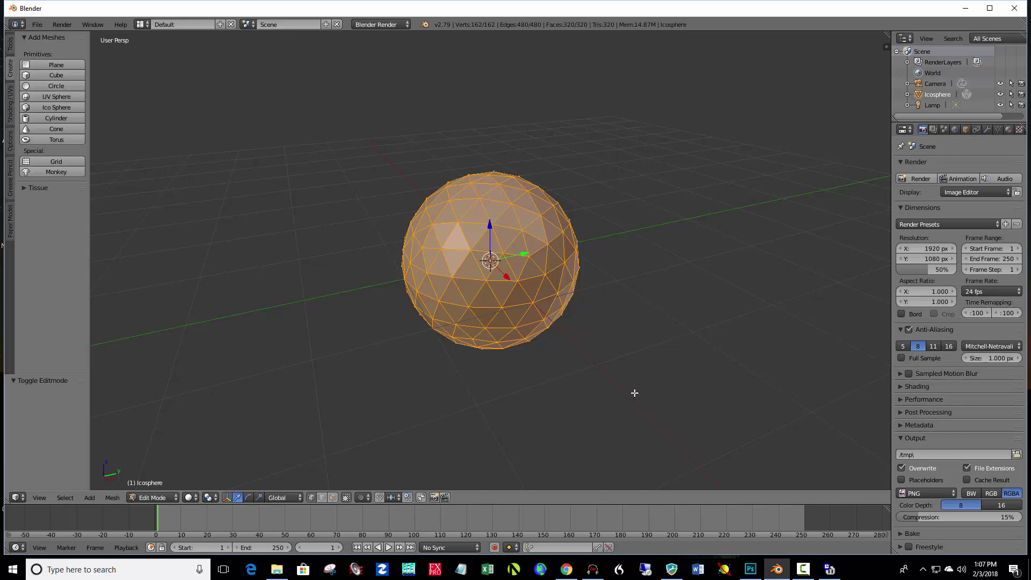
In front ortho wireframe view, box-select and delete the icosphere's lower-half vertices, leaving 91 vertices
{"action": "key", "text": "KP_1"}
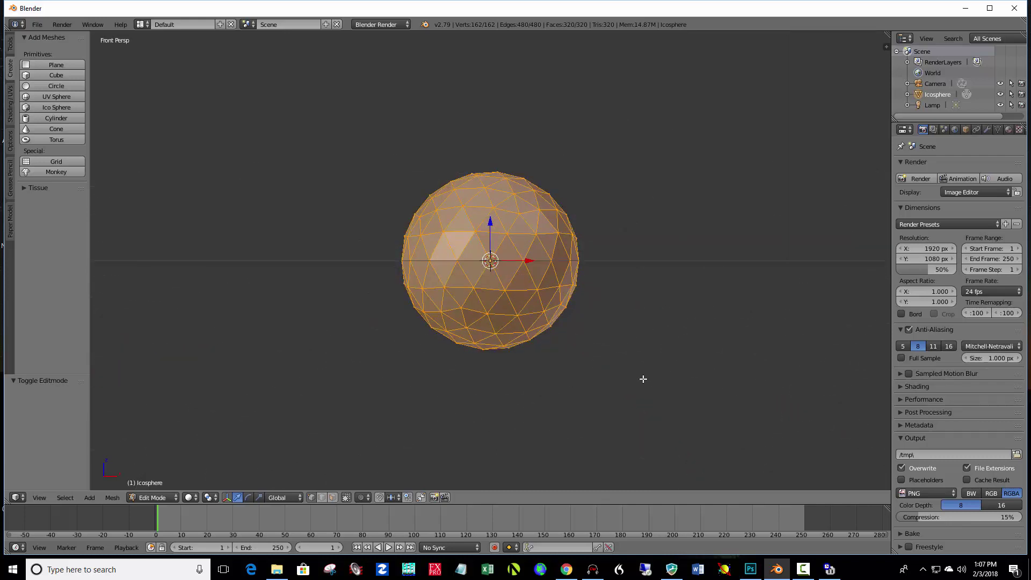
{"action": "key", "text": "KP_5"}
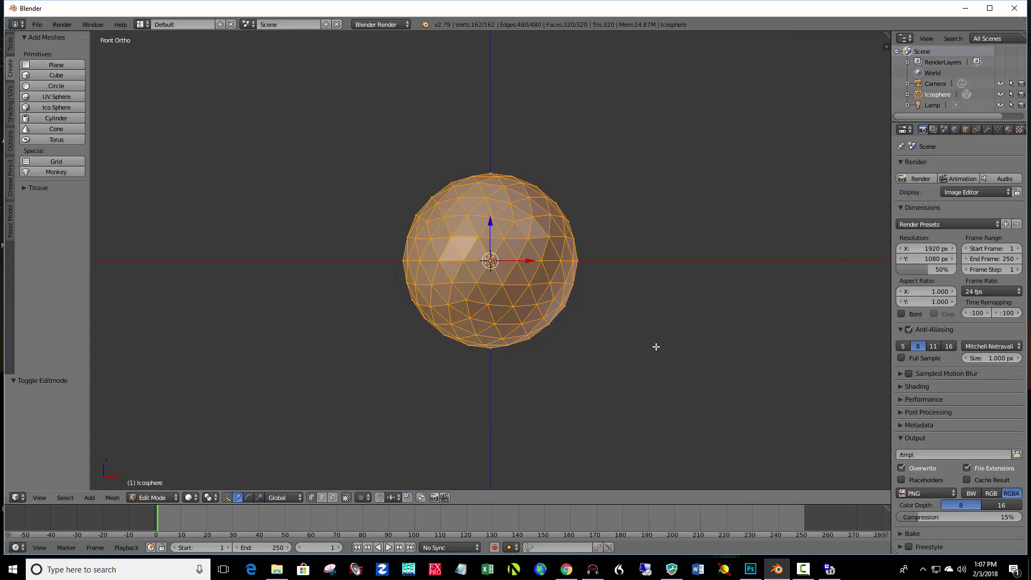
{"action": "key", "text": "a"}
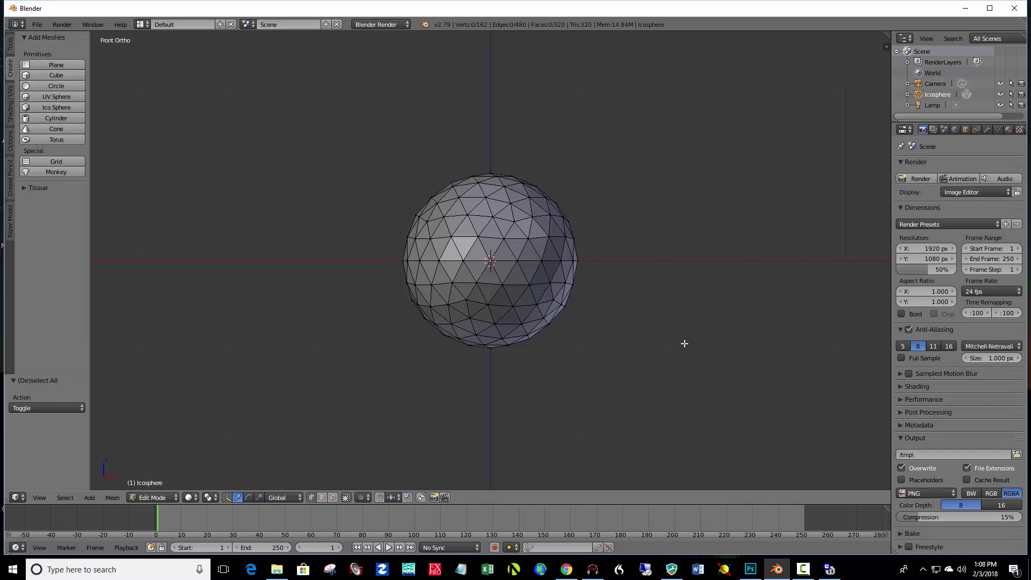
{"action": "key", "text": "z"}
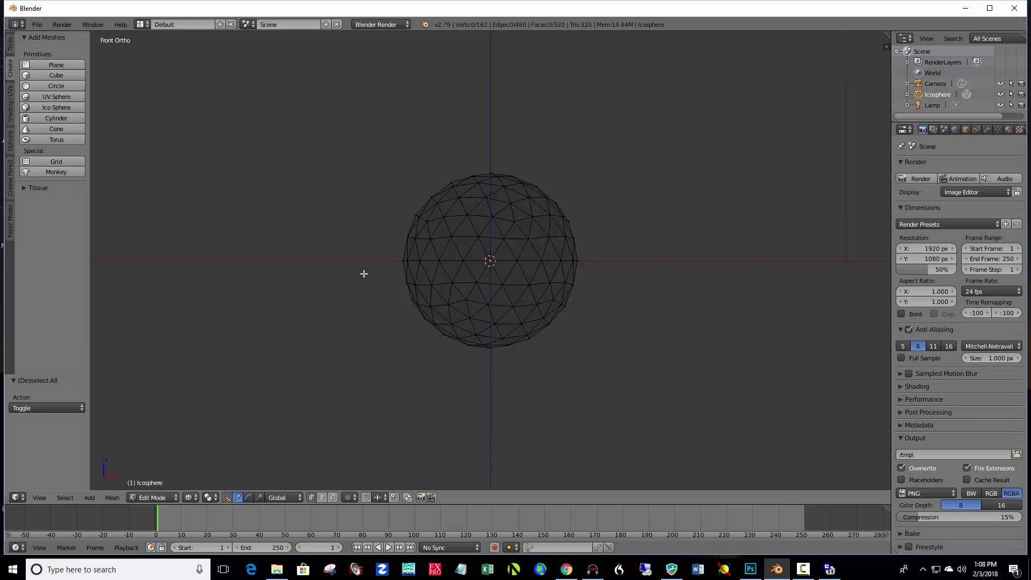
{"action": "key", "text": "b"}
{"action": "left_click_drag", "start_coordinate": [364, 272], "coordinate": [606, 363]}
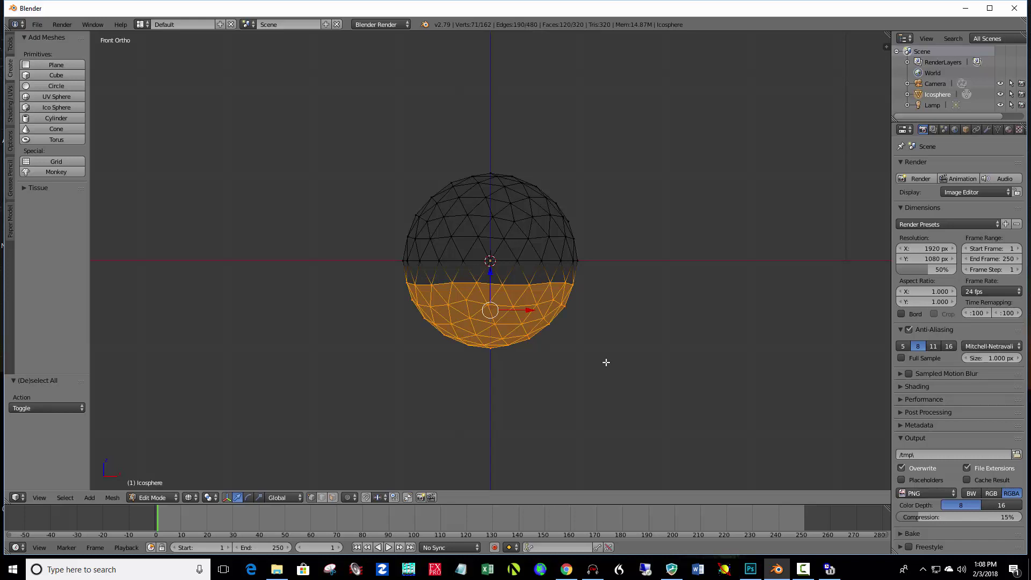
{"action": "key", "text": "x"}
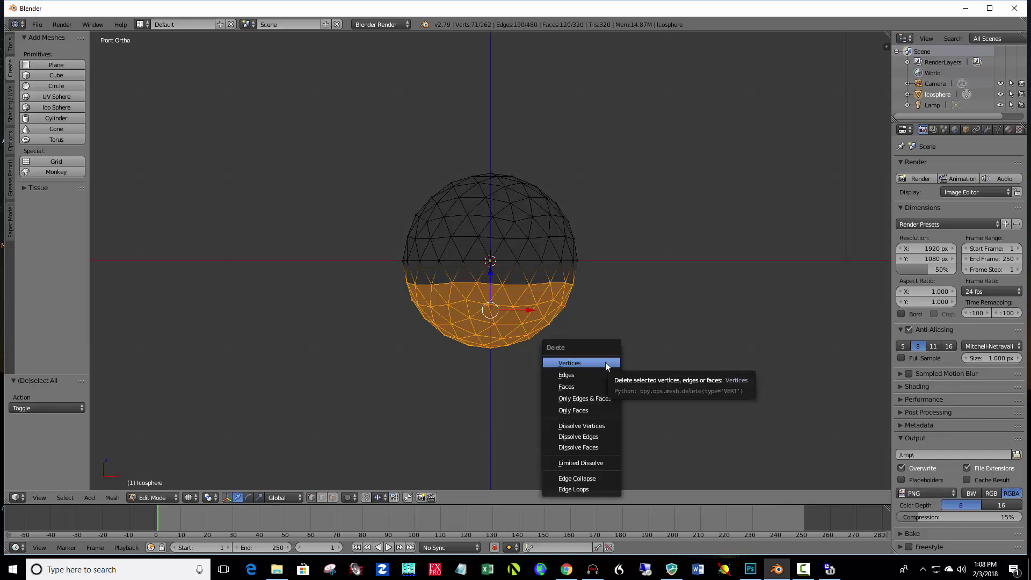
{"action": "left_click", "coordinate": [606, 364]}
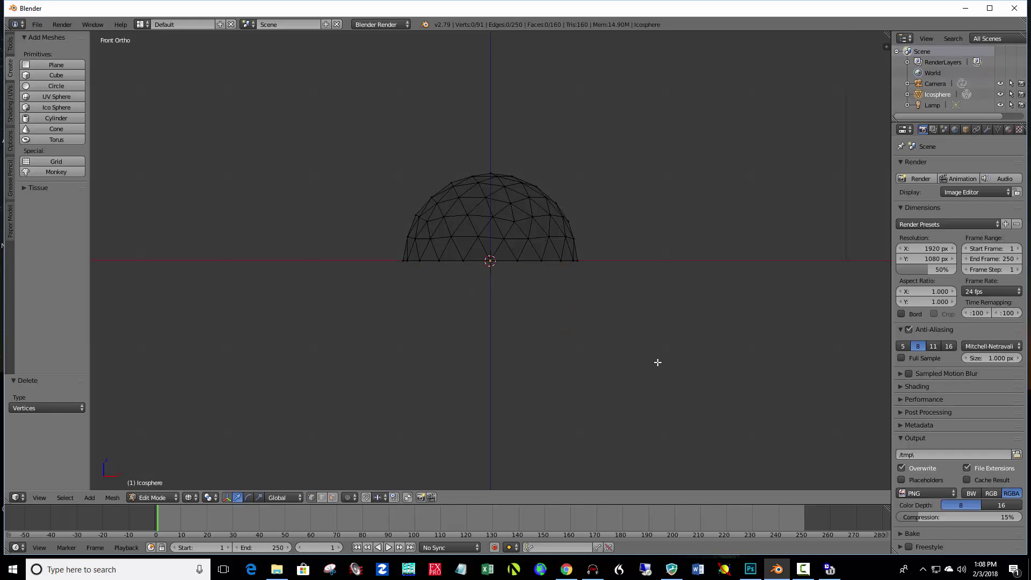
Return the half-dome to Object Mode and show it with solid viewport shading
{"action": "scroll", "coordinate": [658, 363], "scroll_direction": "up", "scroll_amount": 2}
{"action": "scroll", "coordinate": [659, 361], "scroll_direction": "up", "scroll_amount": 1}
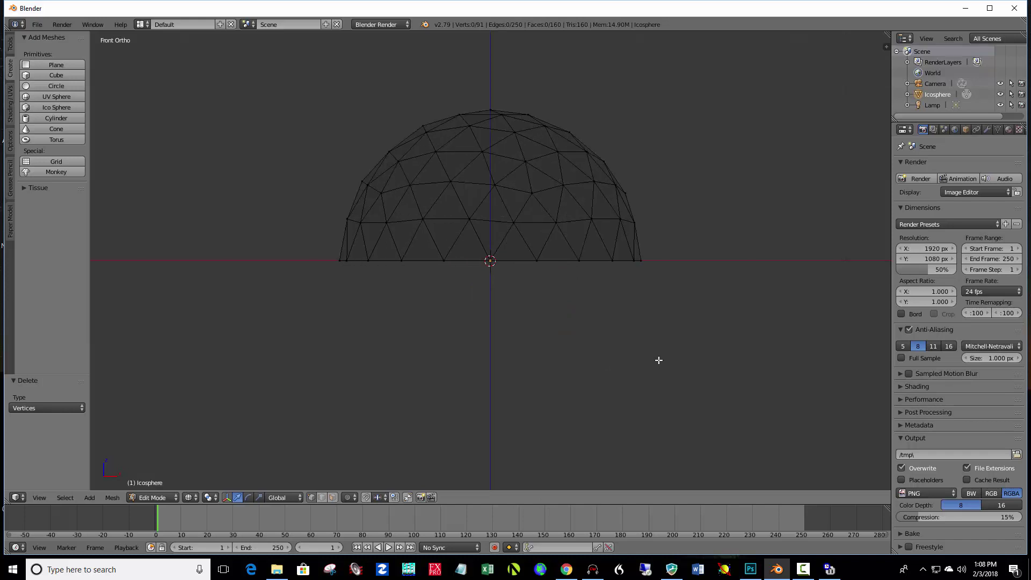
{"action": "left_click", "coordinate": [172, 497]}
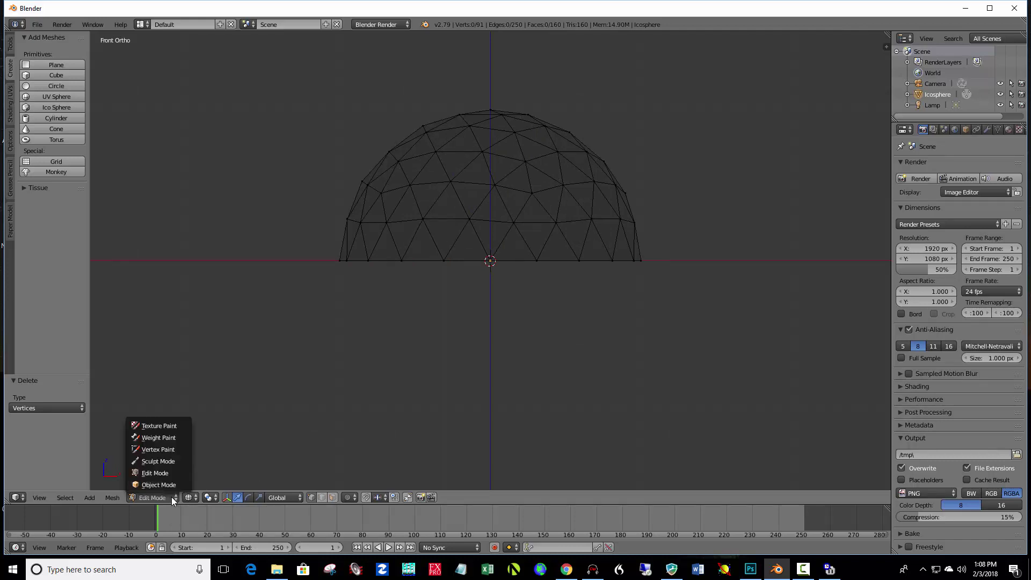
{"action": "left_click", "coordinate": [164, 485]}
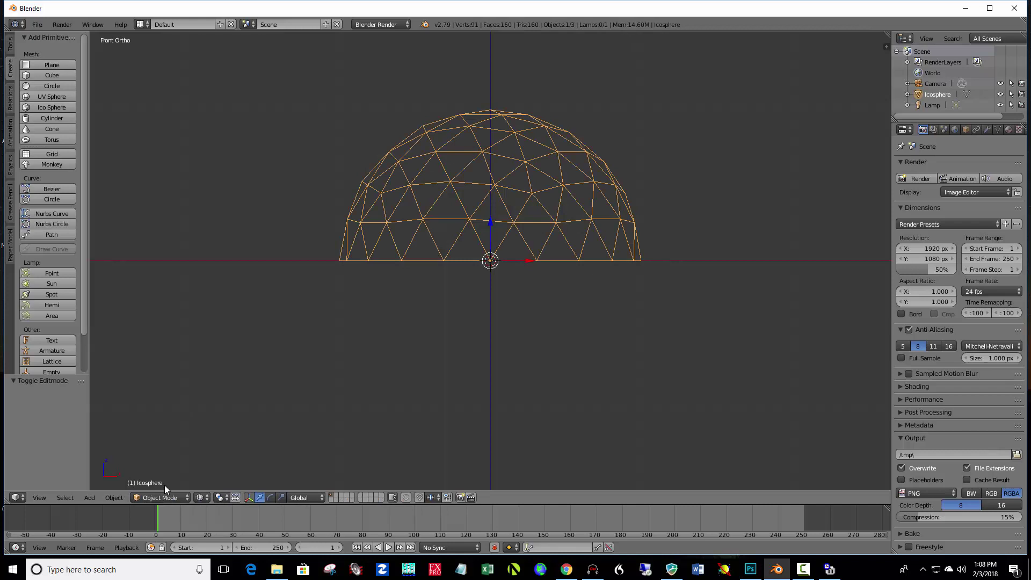
{"action": "left_click", "coordinate": [208, 495]}
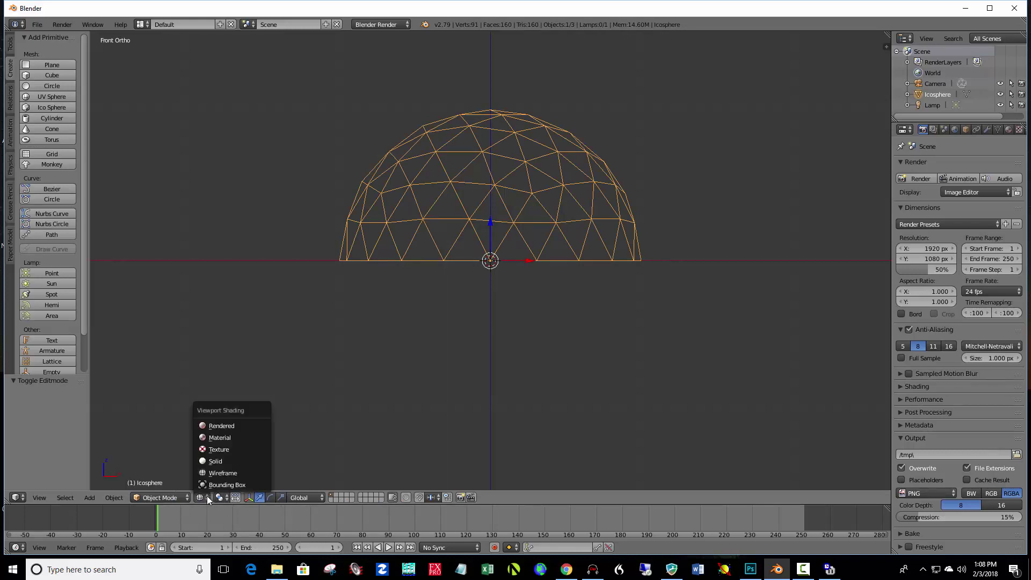
{"action": "left_click", "coordinate": [213, 463]}
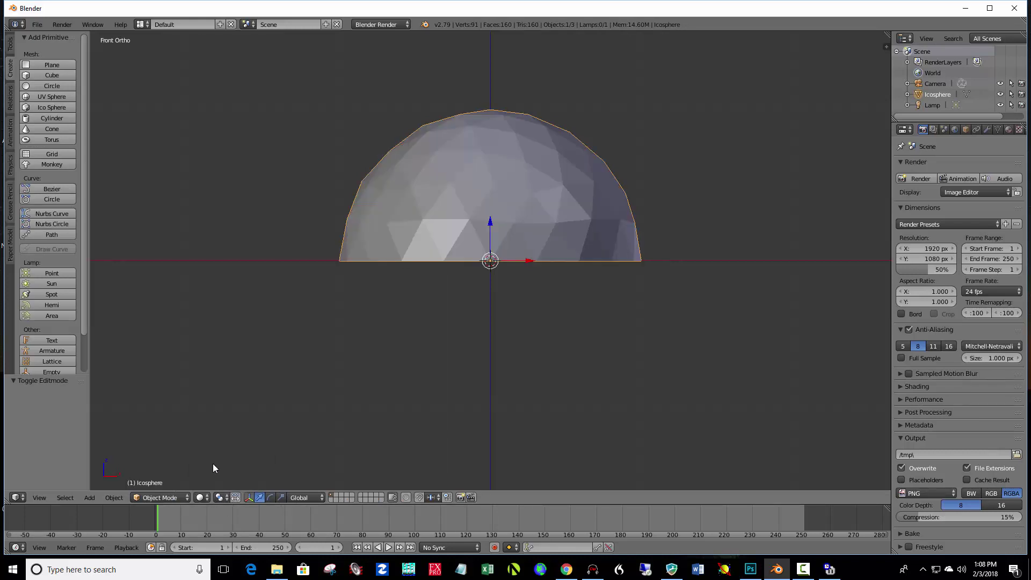
Add a plane scaled by 100 as a ground surface beneath the half-dome
{"action": "left_click", "coordinate": [52, 65]}
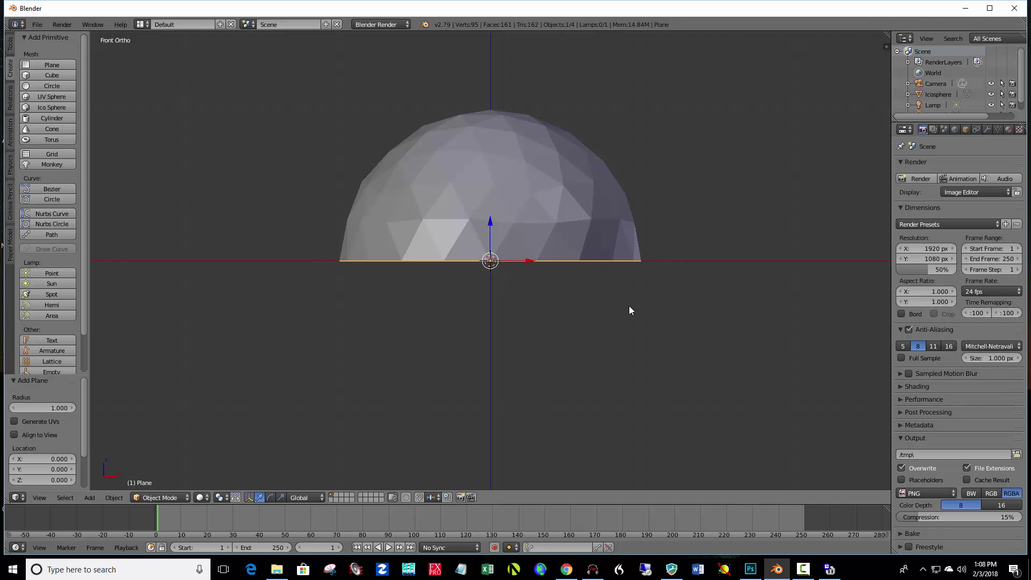
{"action": "type", "text": "s1"}
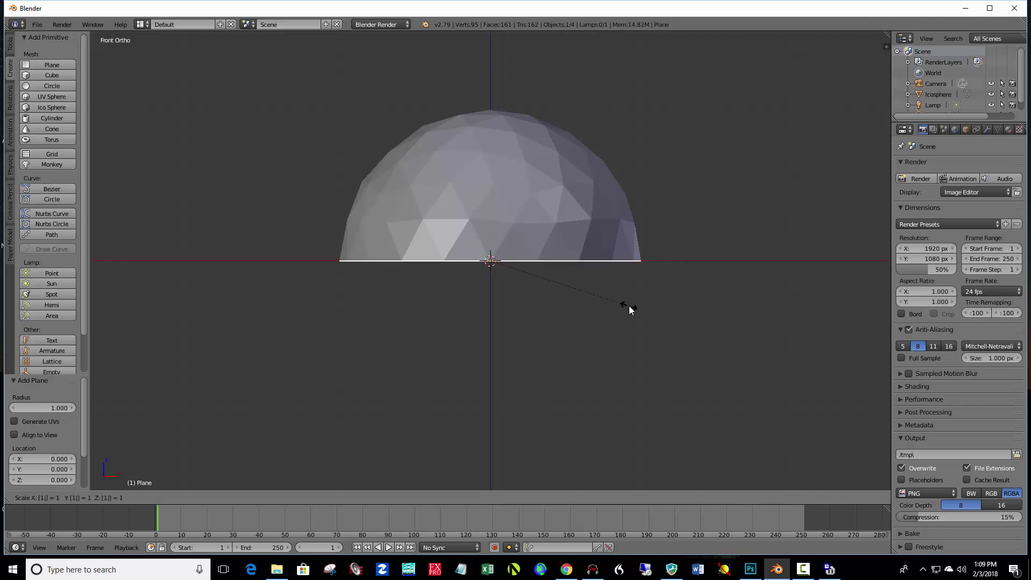
{"action": "type", "text": "00"}
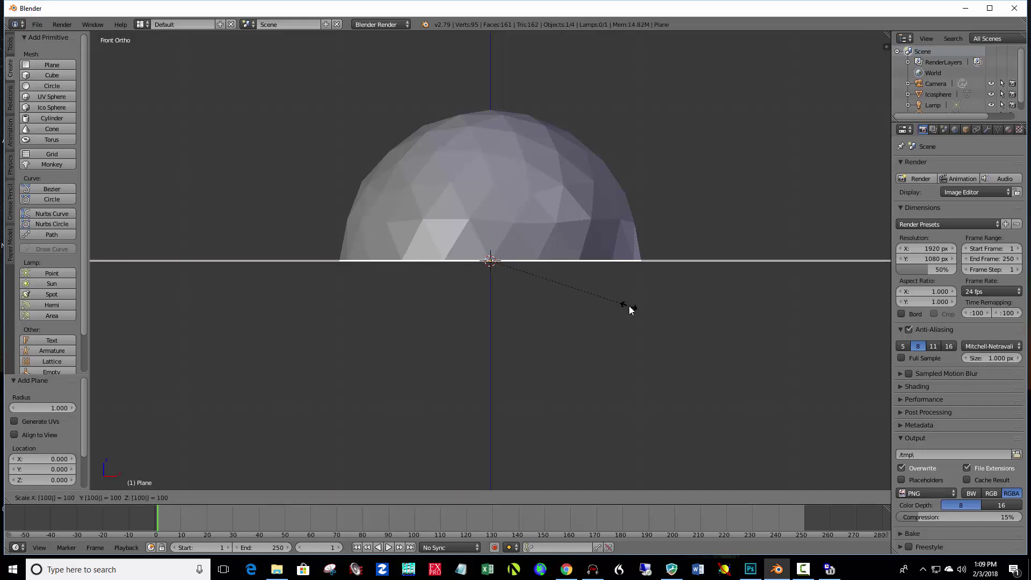
{"action": "key", "text": "Return"}
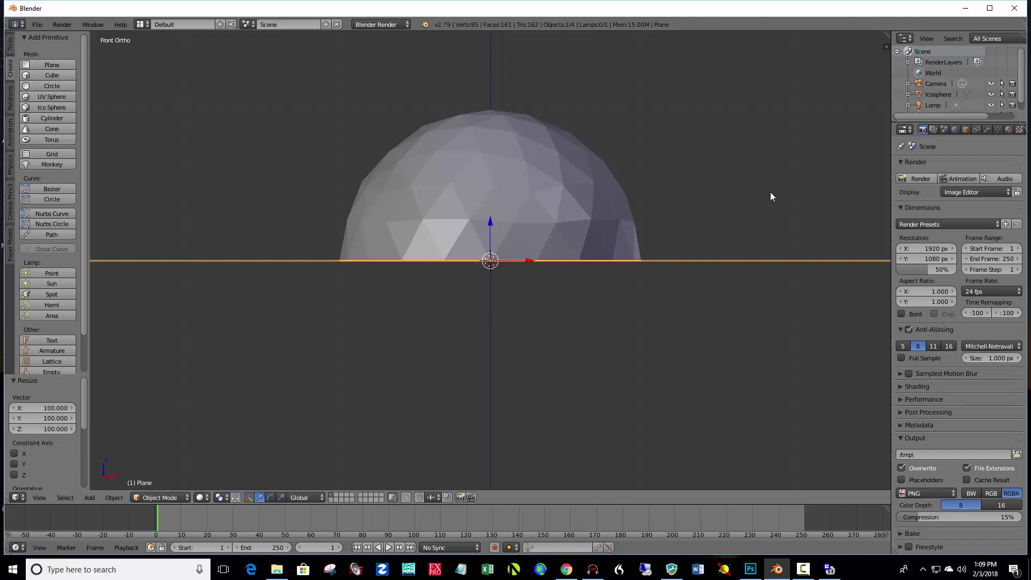
{"action": "middle_click_drag", "start_coordinate": [770, 192], "coordinate": [744, 262]}
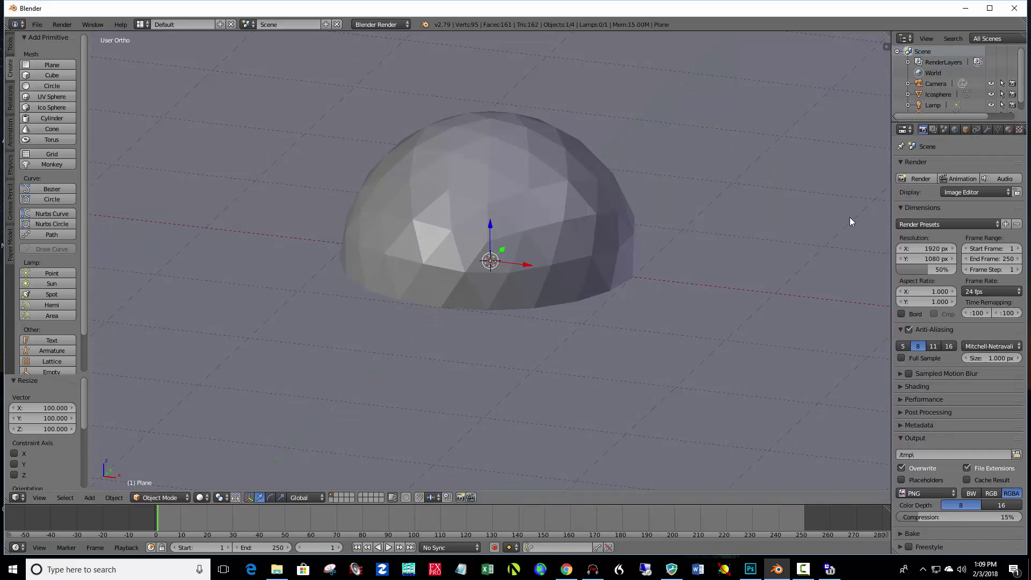
Add a Wireframe modifier to the half-dome: thickness 0.0271, Replace Original off, Material Offset 1
{"action": "right_click", "coordinate": [488, 191]}
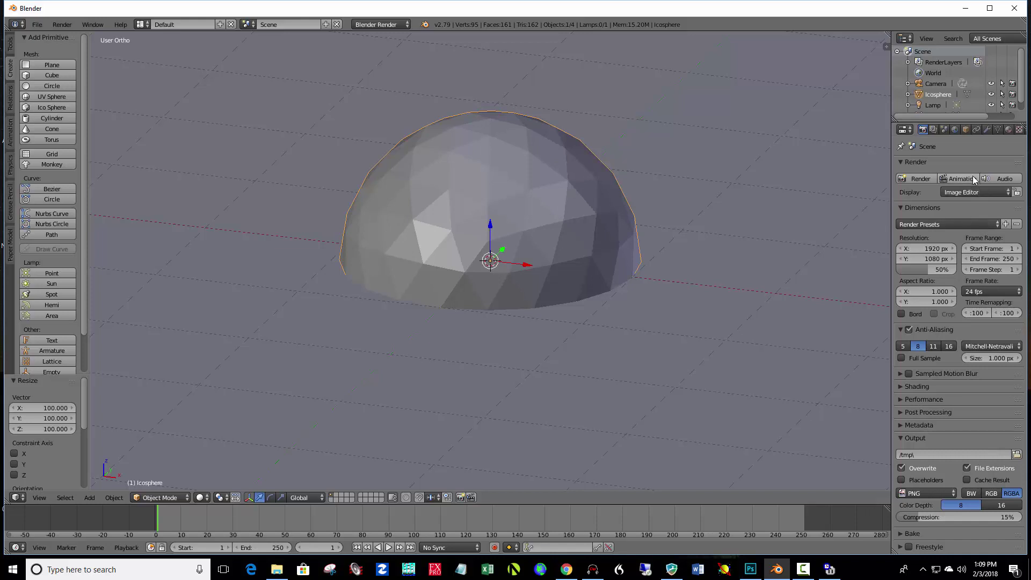
{"action": "left_click", "coordinate": [988, 131]}
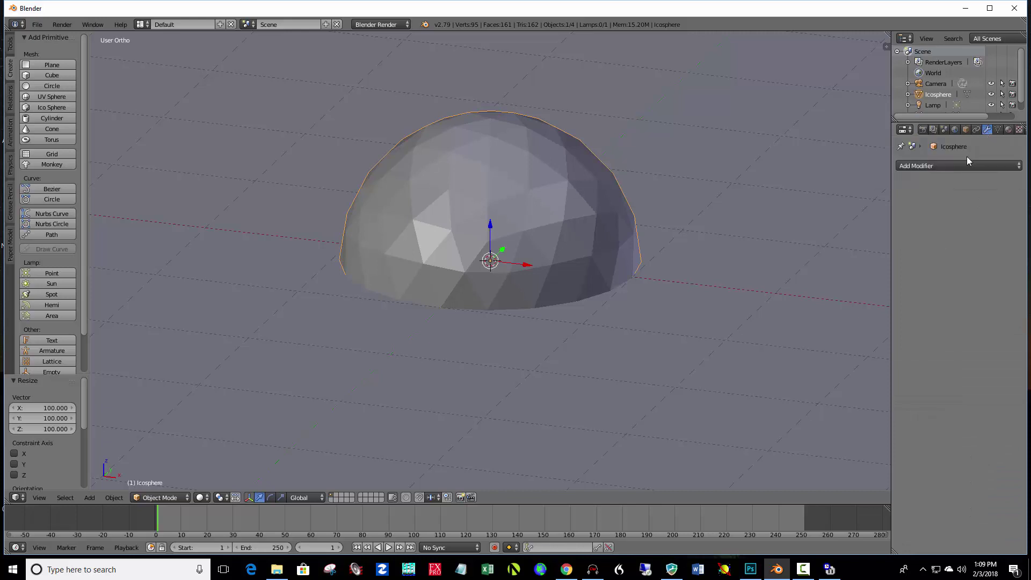
{"action": "left_click", "coordinate": [946, 165]}
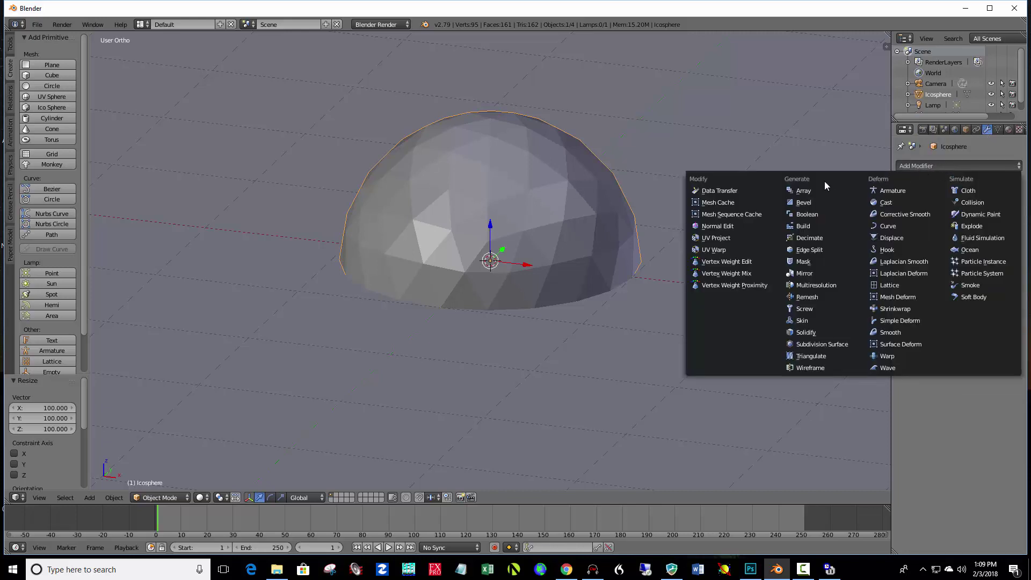
{"action": "left_click", "coordinate": [811, 368]}
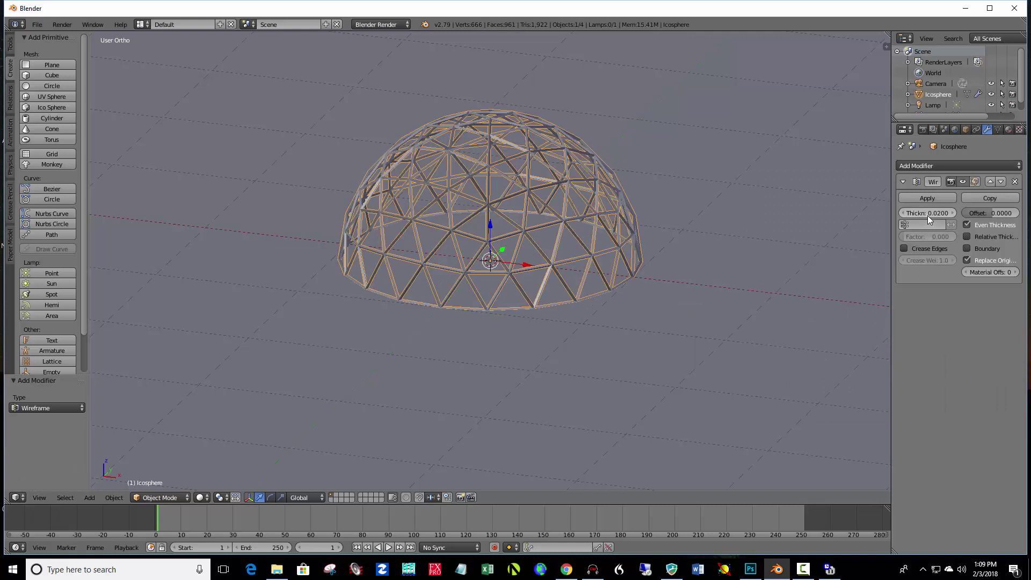
{"action": "left_click_drag", "start_coordinate": [927, 215], "coordinate": [950, 214]}
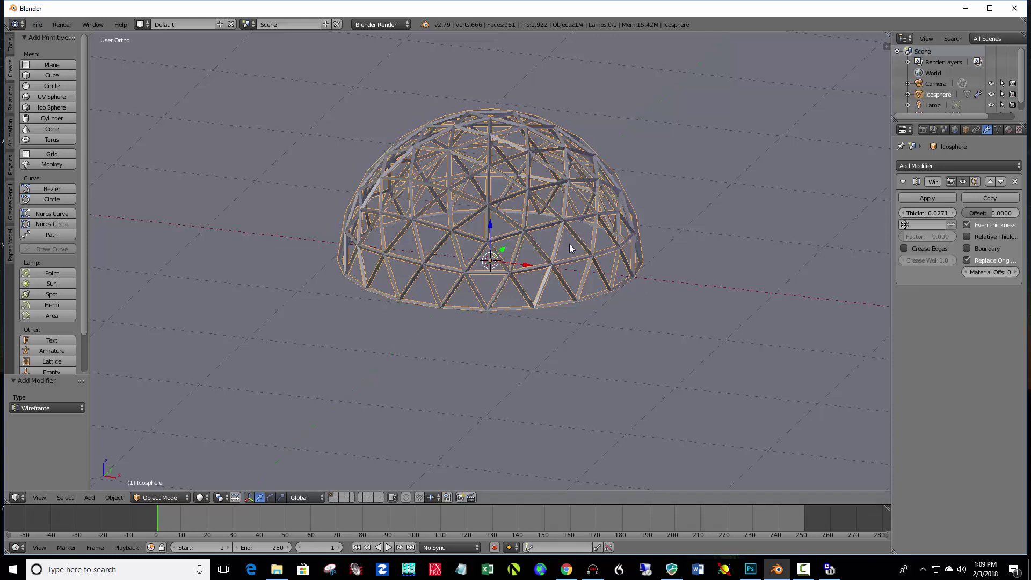
{"action": "left_click", "coordinate": [967, 261]}
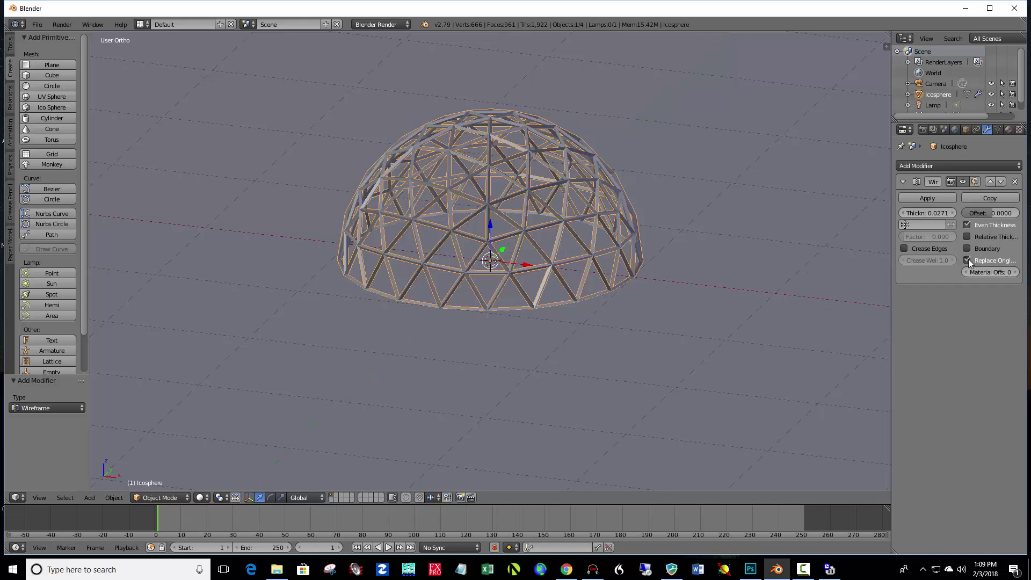
{"action": "left_click", "coordinate": [1016, 272]}
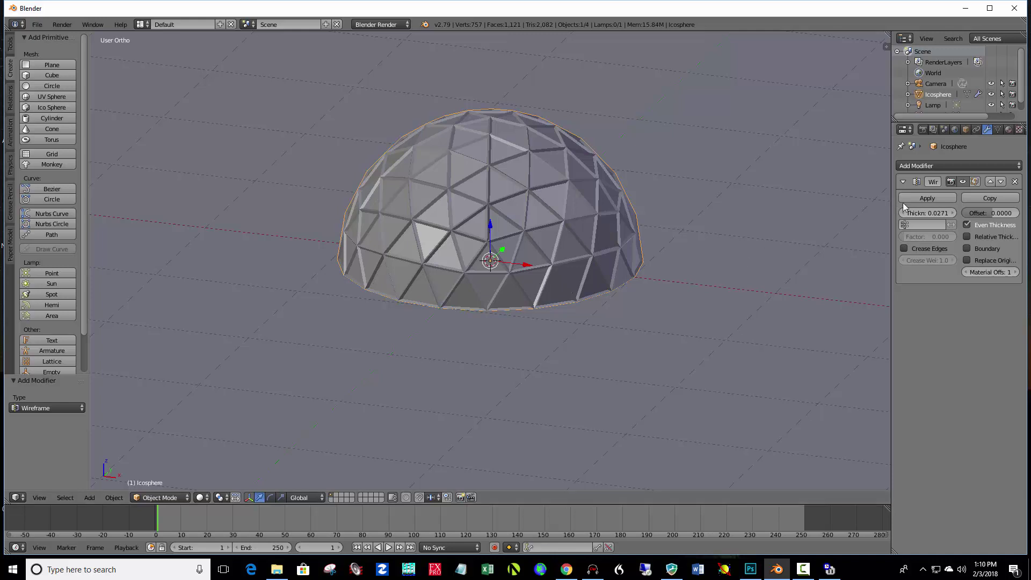
Apply the Wireframe modifier and switch the render engine to Cycles
{"action": "left_click", "coordinate": [927, 198]}
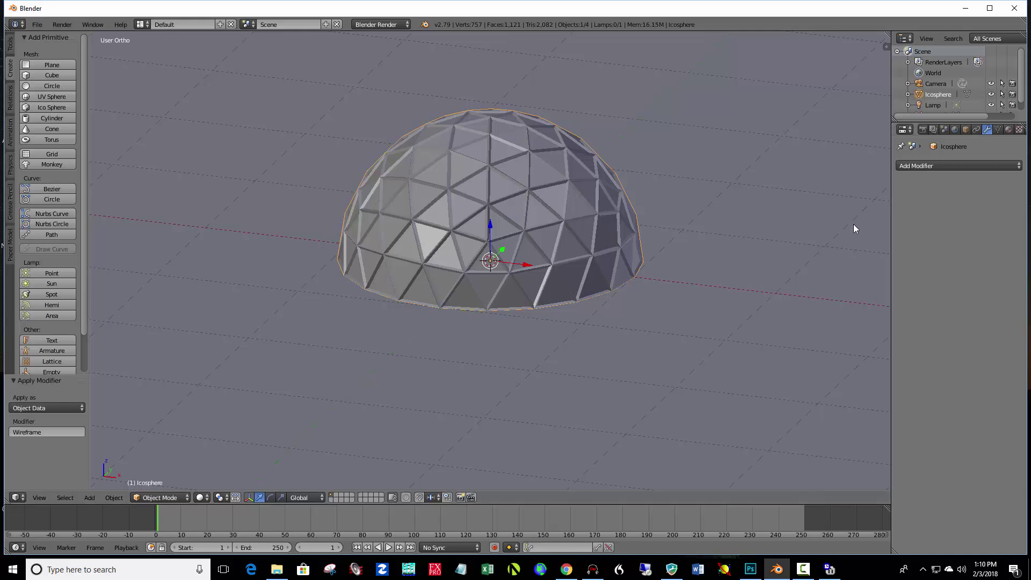
{"action": "left_click", "coordinate": [1009, 131]}
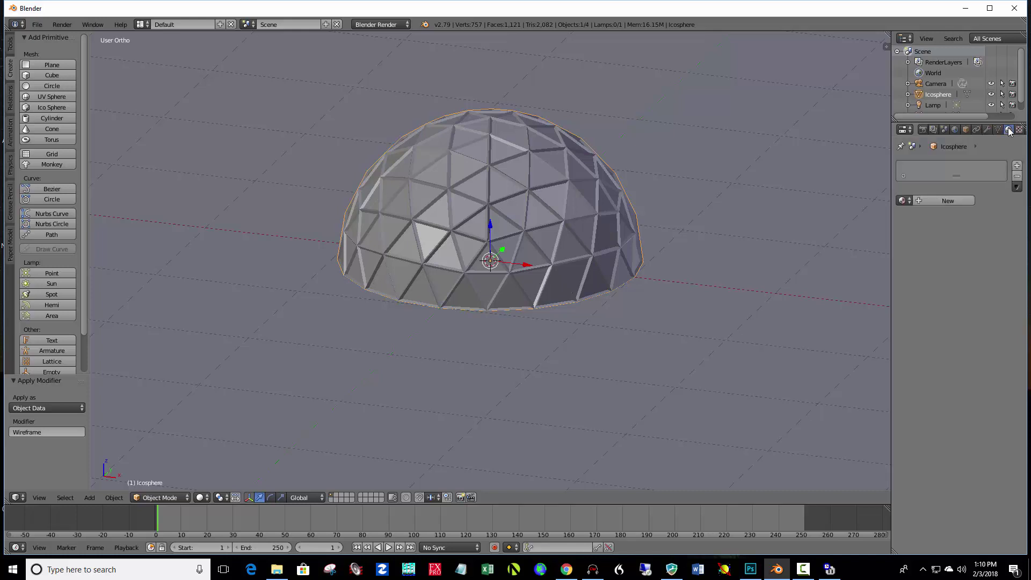
{"action": "left_click", "coordinate": [381, 26]}
{"action": "left_click", "coordinate": [384, 63]}
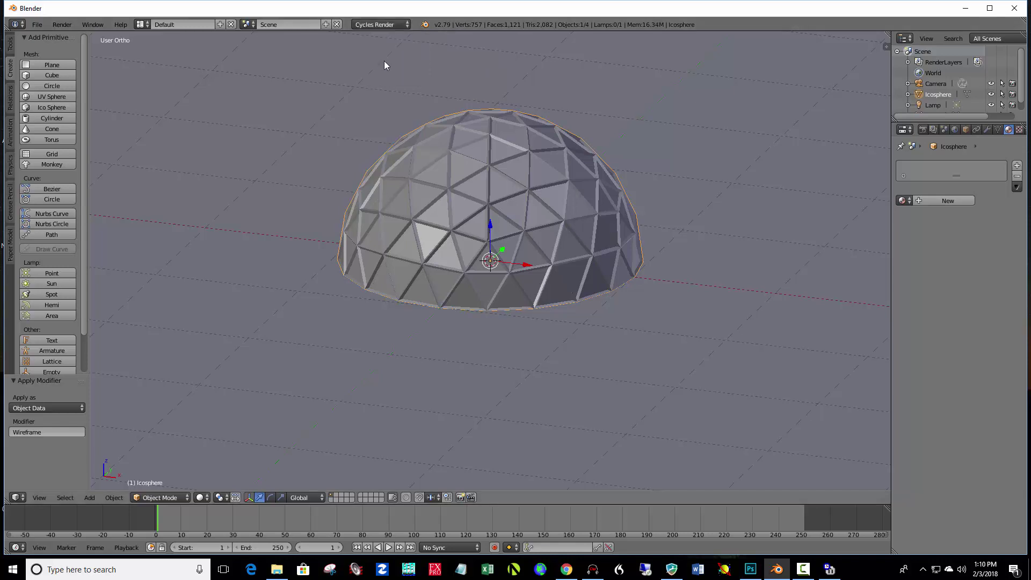
Give the dome a new first material and a second pale cream Glass BSDF material
{"action": "left_click", "coordinate": [942, 200]}
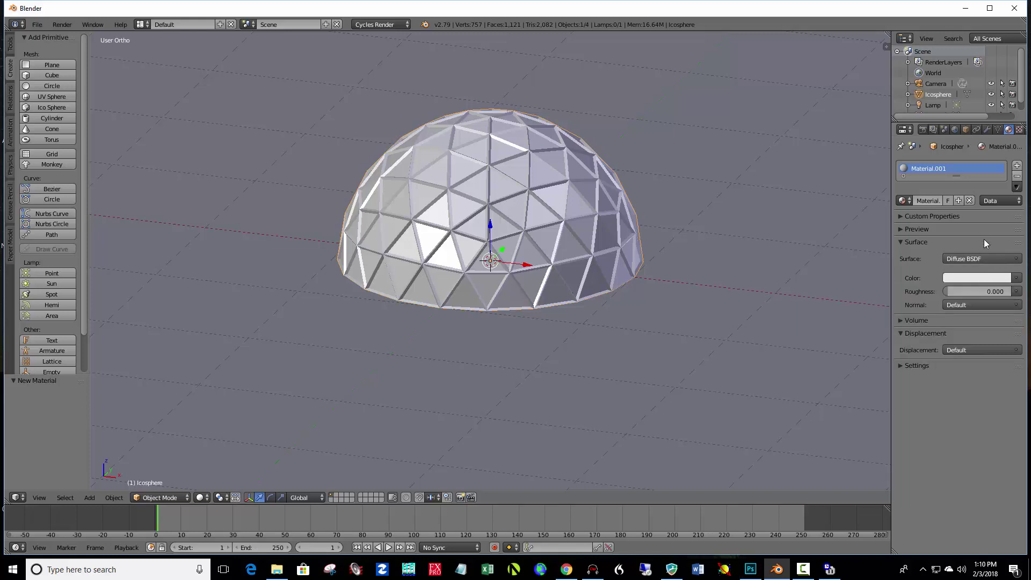
{"action": "left_click", "coordinate": [1016, 166]}
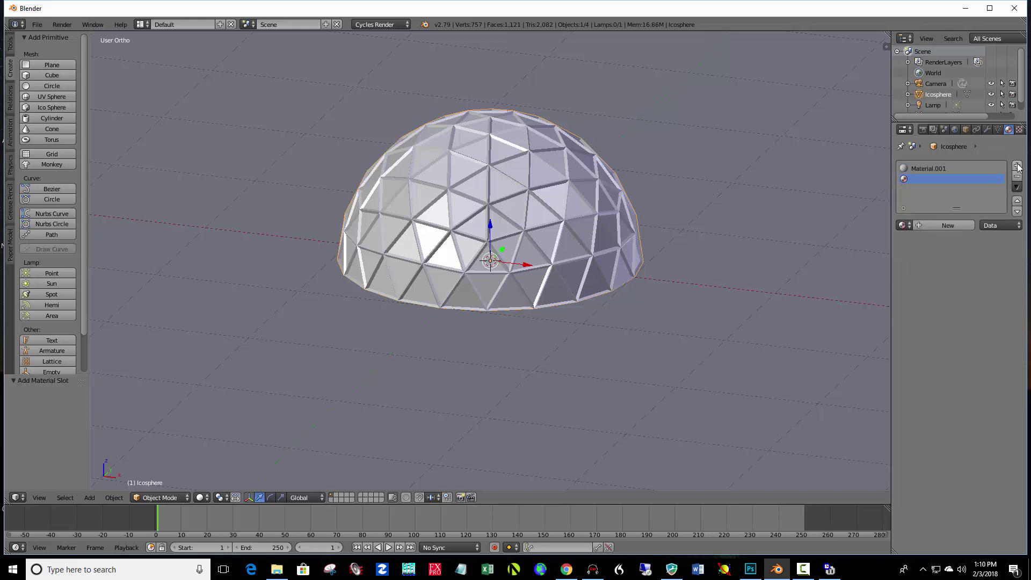
{"action": "left_click", "coordinate": [956, 226]}
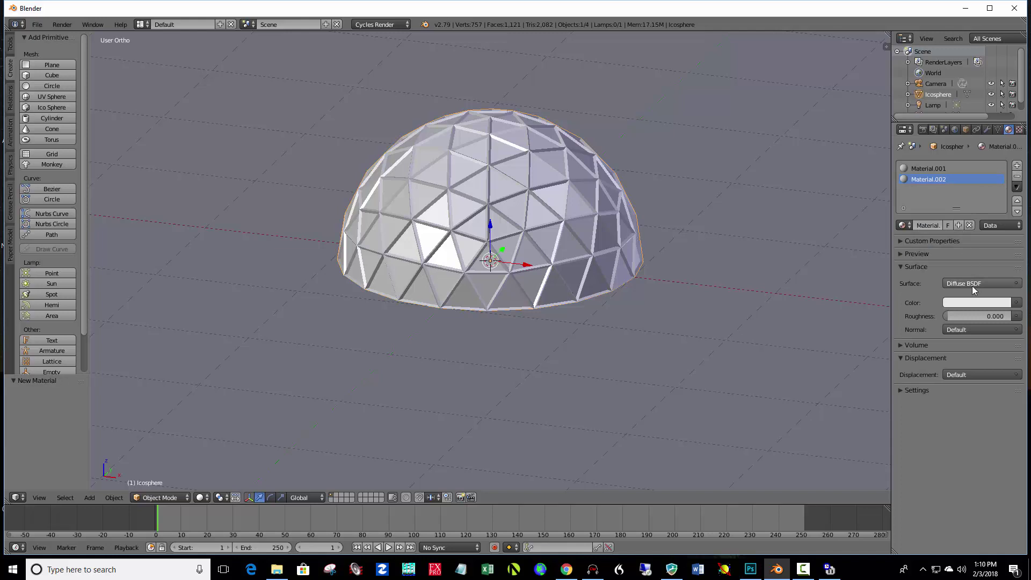
{"action": "left_click", "coordinate": [973, 285]}
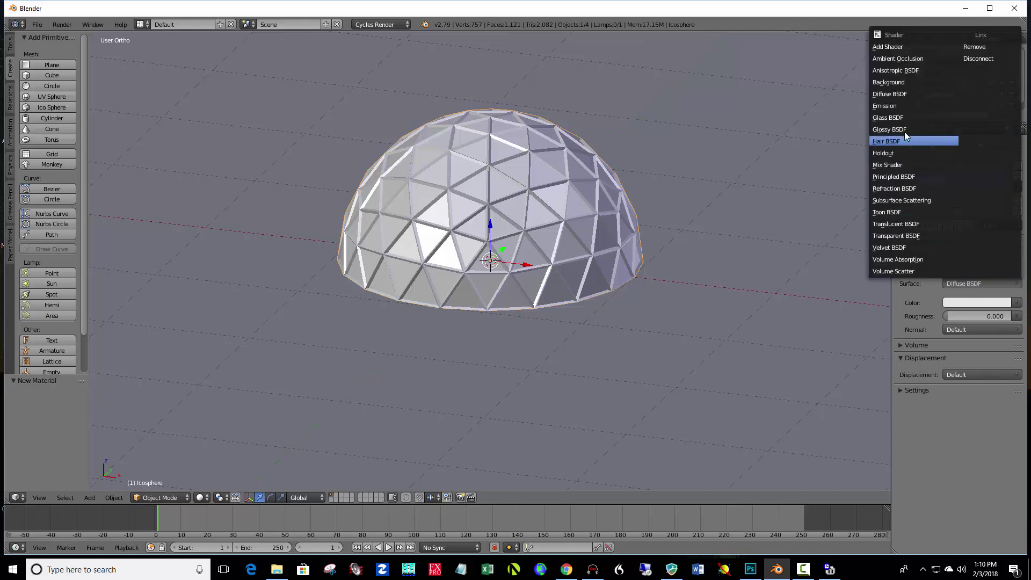
{"action": "left_click", "coordinate": [890, 118]}
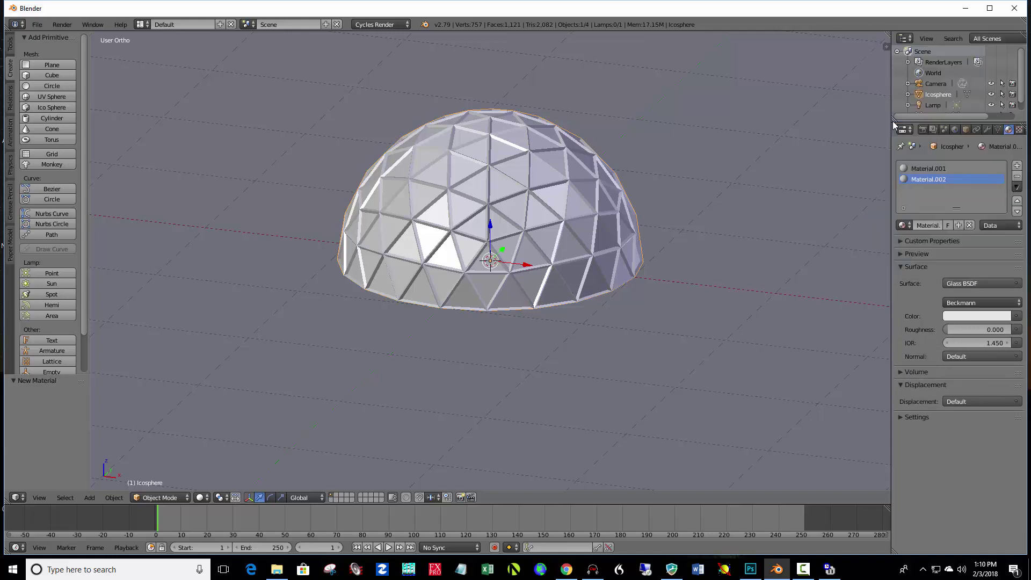
{"action": "left_click", "coordinate": [964, 317]}
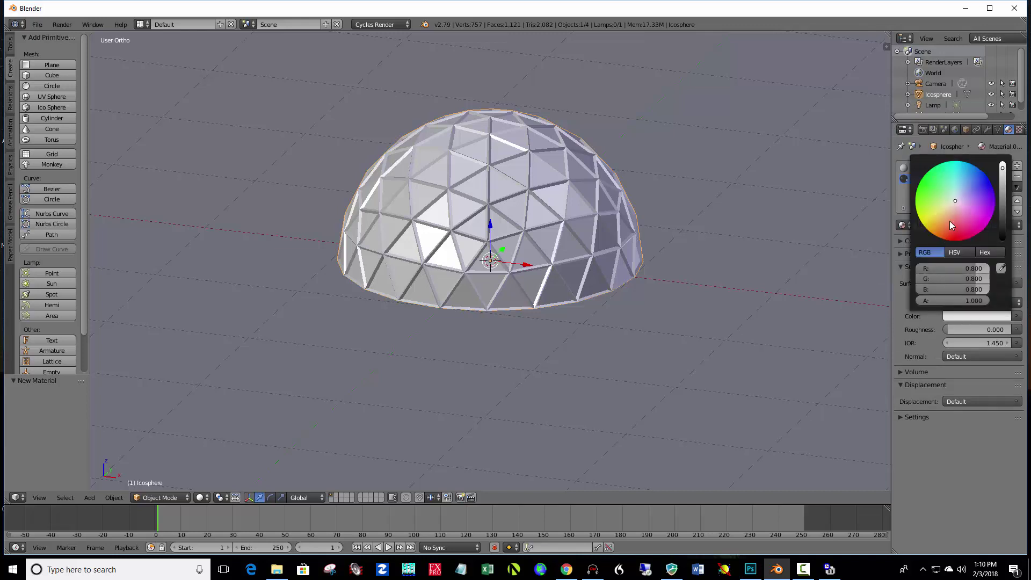
{"action": "left_click", "coordinate": [952, 205]}
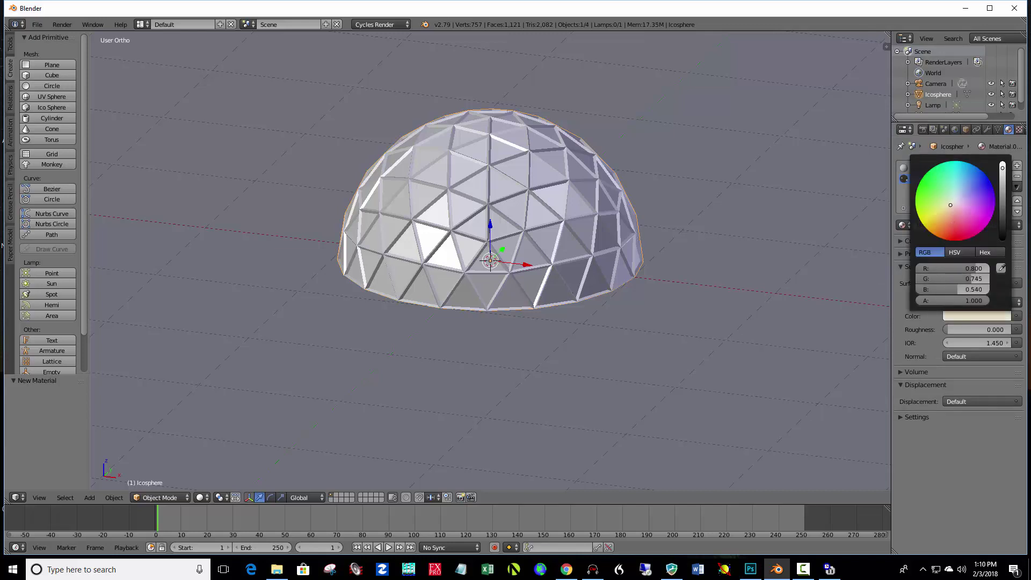
{"action": "left_click_drag", "start_coordinate": [951, 205], "coordinate": [949, 206]}
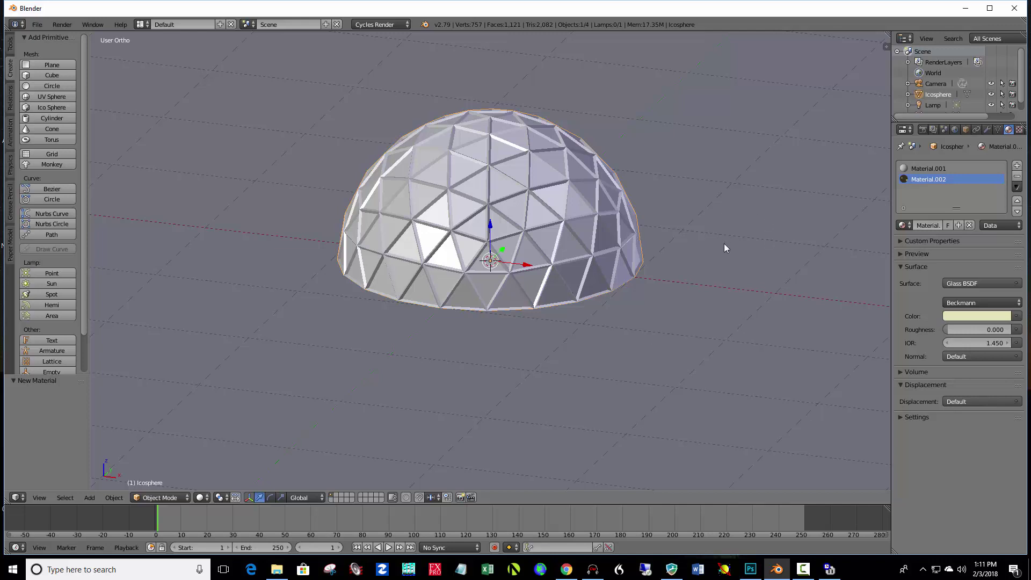
Give the ground plane a new Glossy material, Material.003, and darken its colour to about 0.061
{"action": "right_click", "coordinate": [766, 245]}
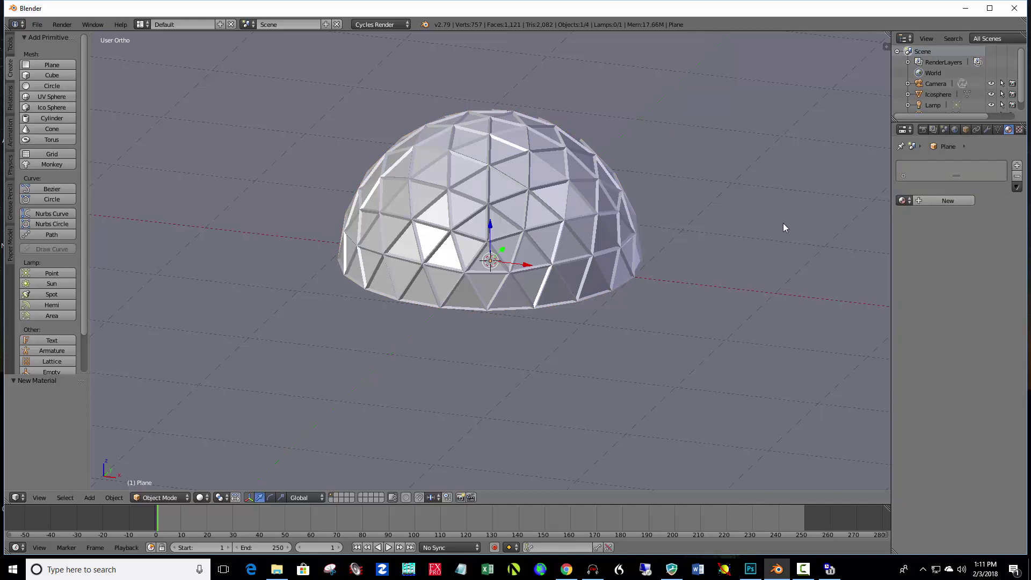
{"action": "left_click", "coordinate": [947, 200]}
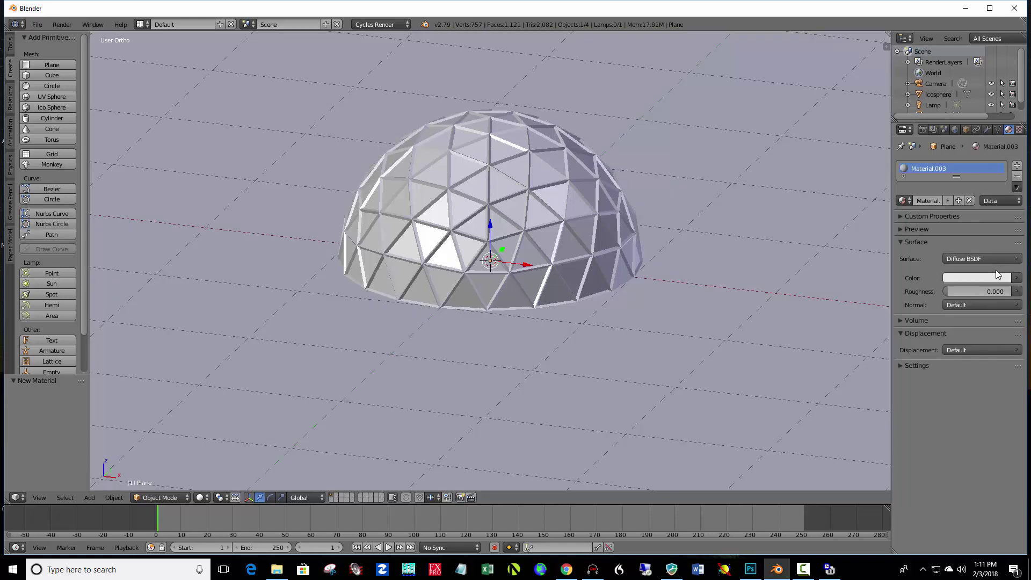
{"action": "left_click", "coordinate": [976, 261]}
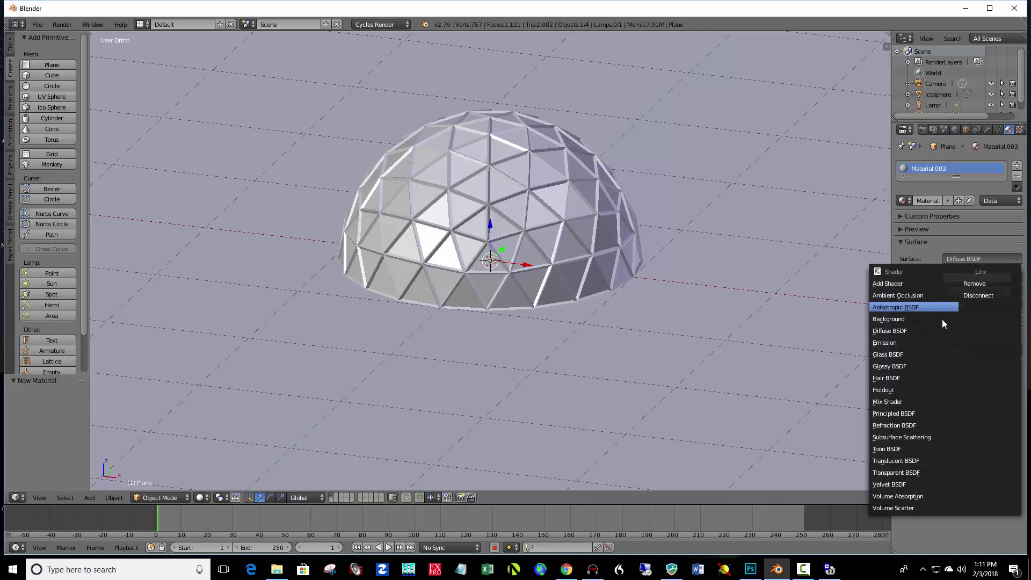
{"action": "left_click", "coordinate": [911, 367]}
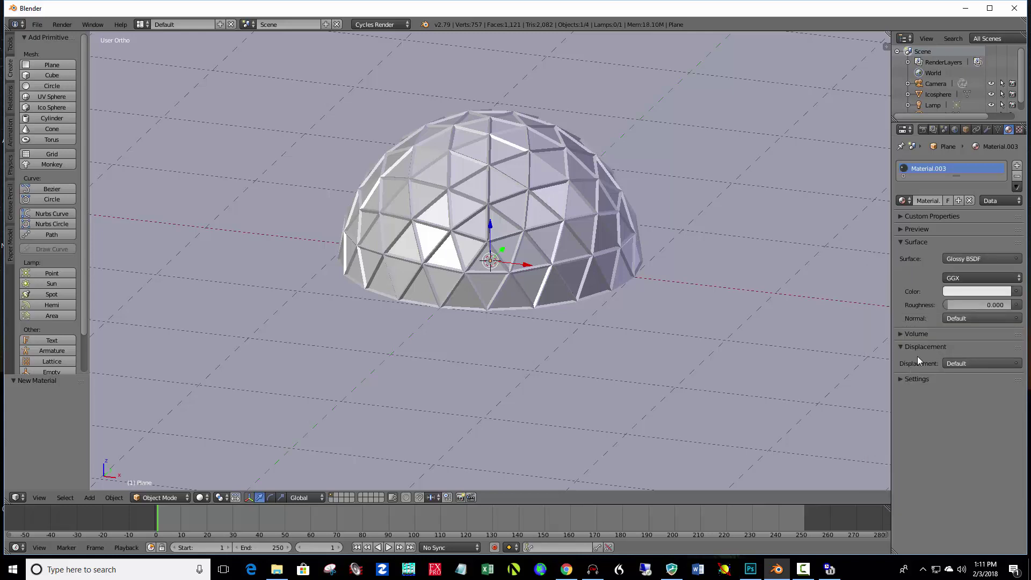
{"action": "left_click", "coordinate": [954, 293]}
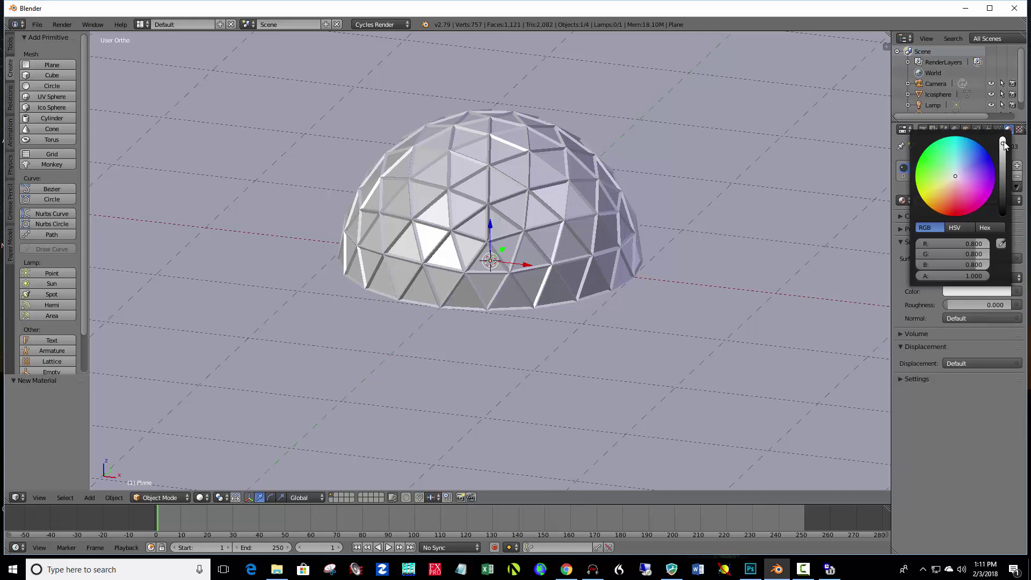
{"action": "left_click_drag", "start_coordinate": [1003, 142], "coordinate": [1005, 201]}
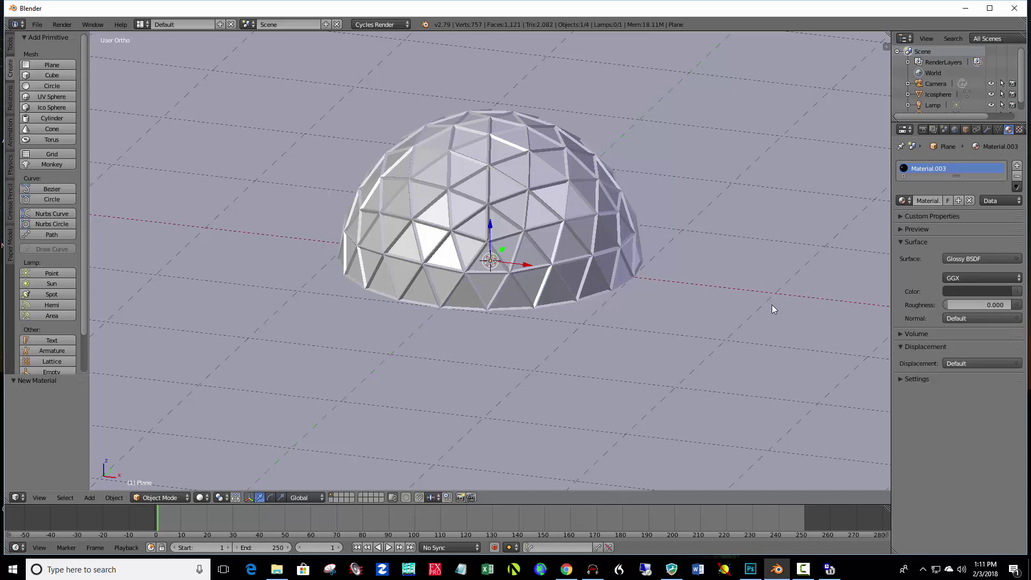
Look through the camera with Lock Camera to View enabled, then orbit and zoom to frame the dome larger with a lower horizon
{"action": "key", "text": "KP_0"}
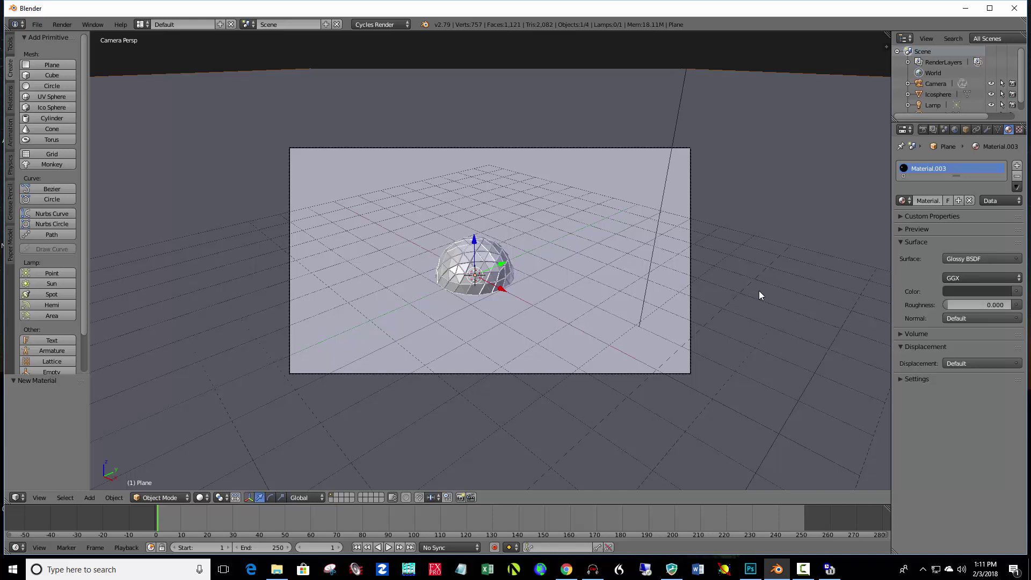
{"action": "key", "text": "n"}
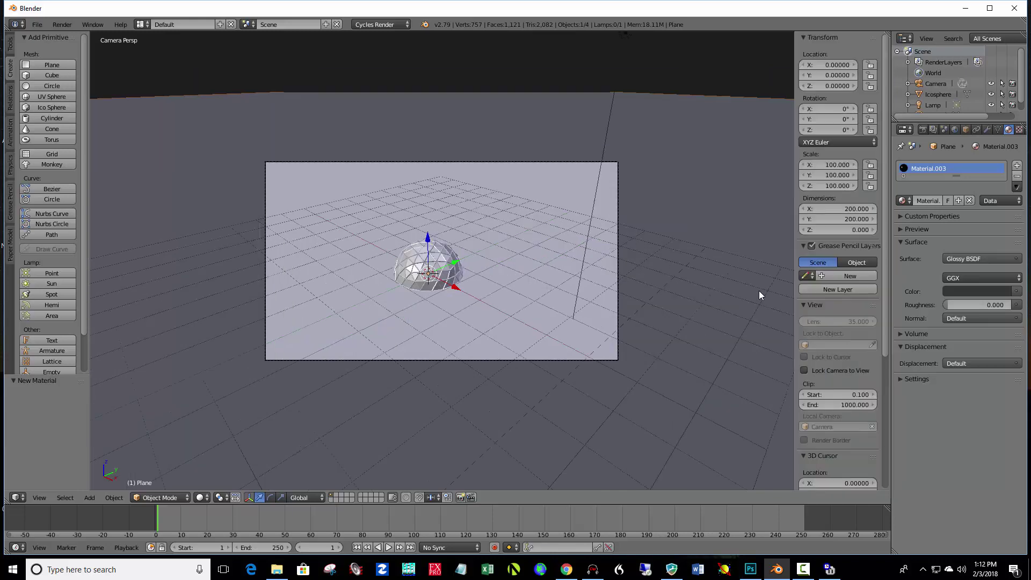
{"action": "left_click", "coordinate": [804, 370]}
{"action": "key", "text": "n"}
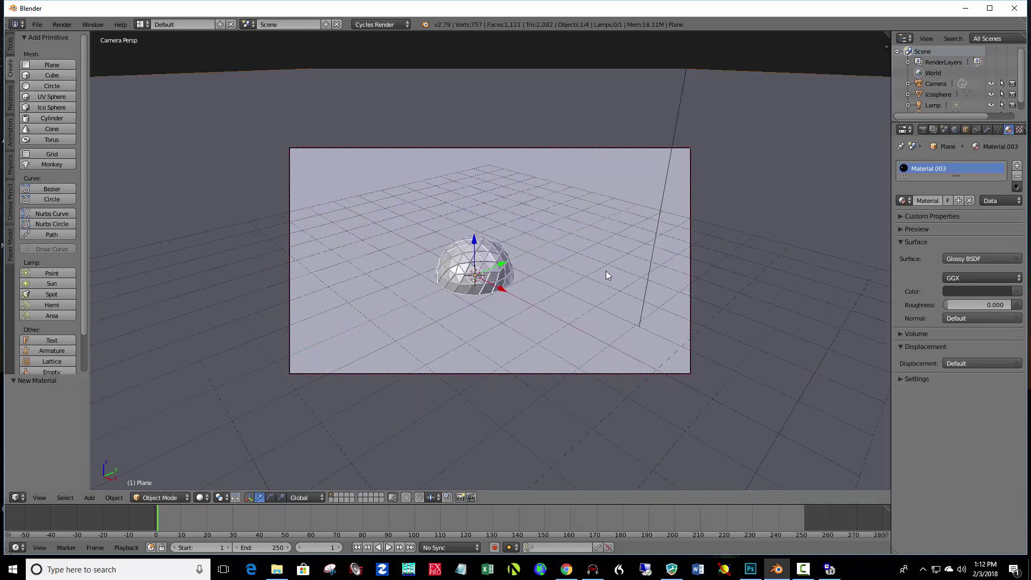
{"action": "middle_click_drag", "start_coordinate": [591, 254], "coordinate": [588, 238]}
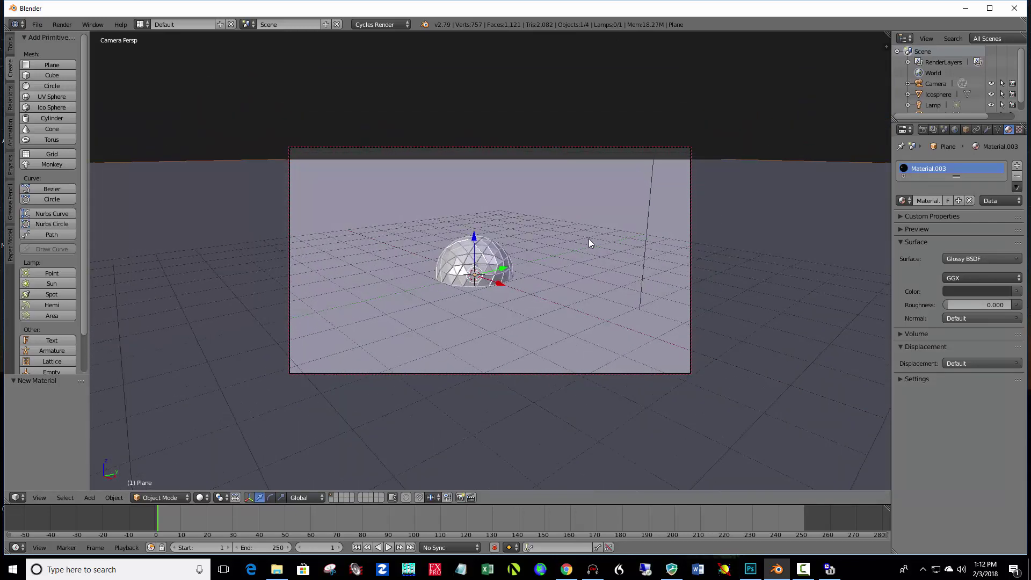
{"action": "scroll", "coordinate": [539, 249], "scroll_direction": "up", "scroll_amount": 5}
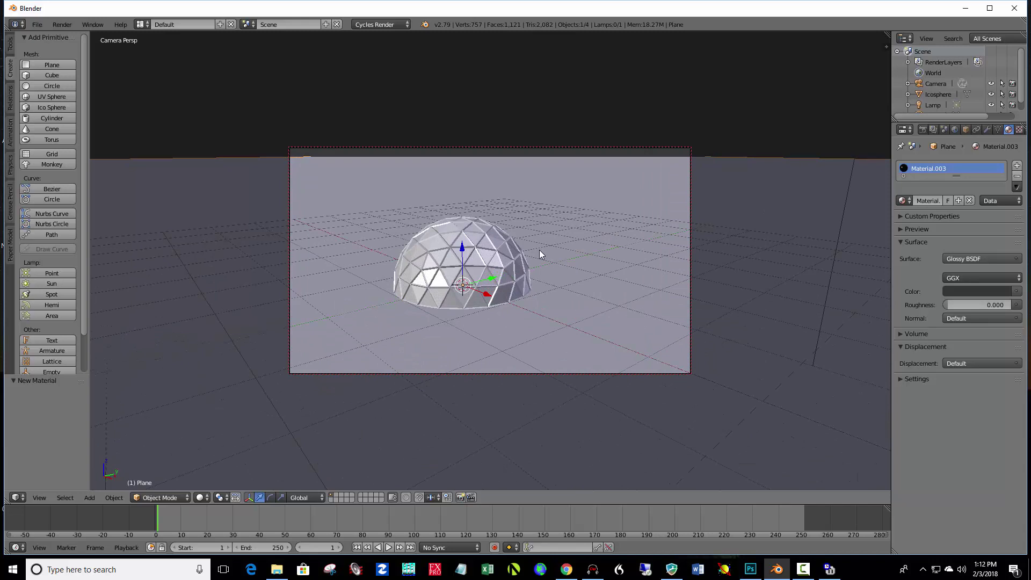
{"action": "middle_click_drag", "start_coordinate": [540, 263], "coordinate": [536, 261]}
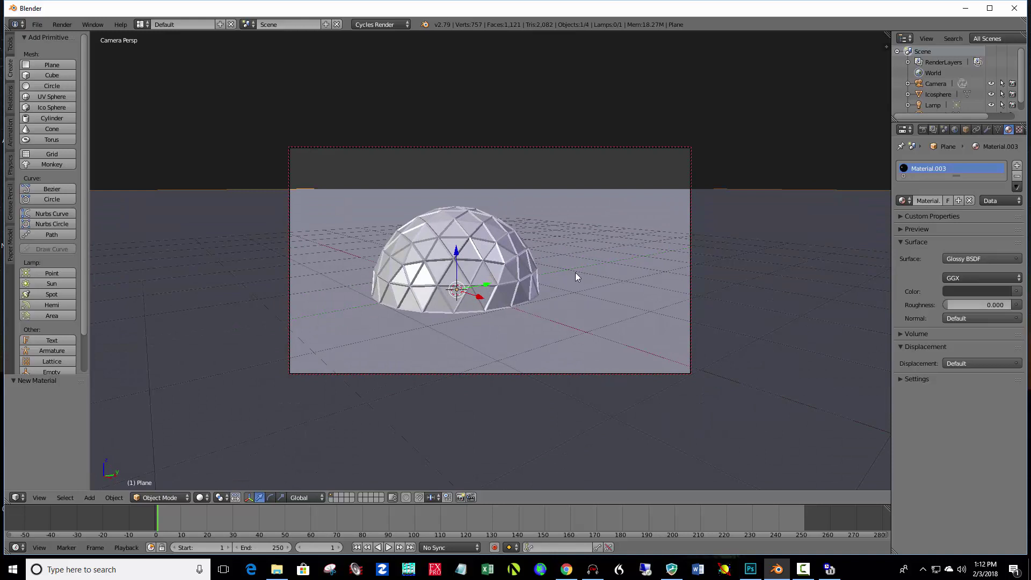
Scale the Icosphere dome to 0.74 along Z, then zoom and pan the camera to centre it
{"action": "right_click", "coordinate": [458, 230]}
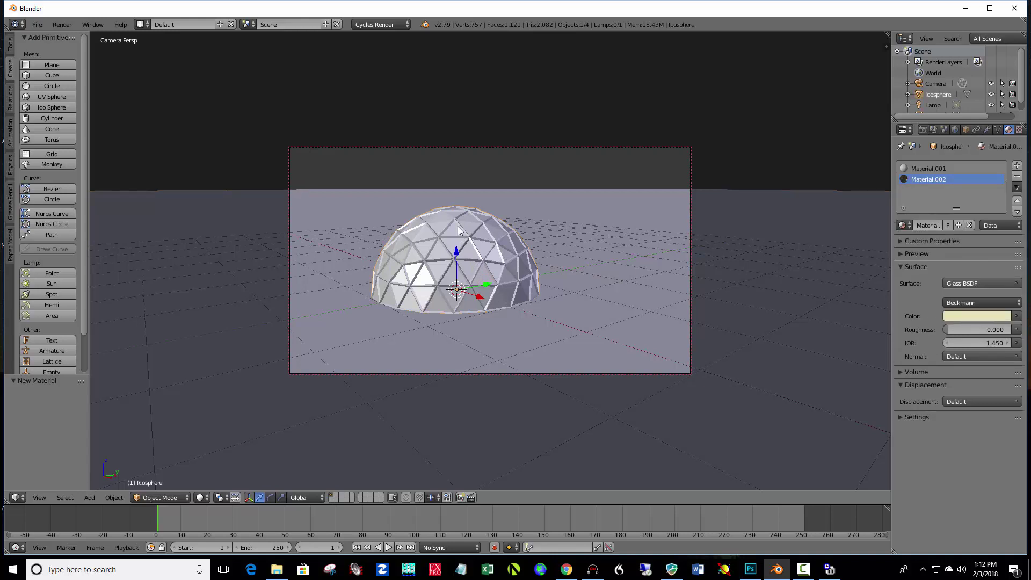
{"action": "key", "text": "s"}
{"action": "key", "text": "z"}
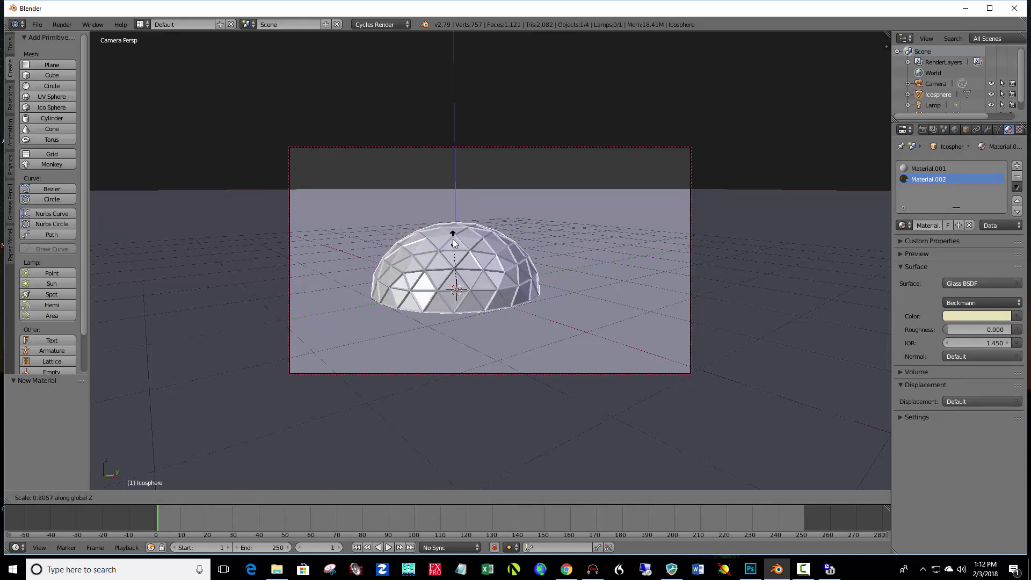
{"action": "left_click", "coordinate": [453, 240]}
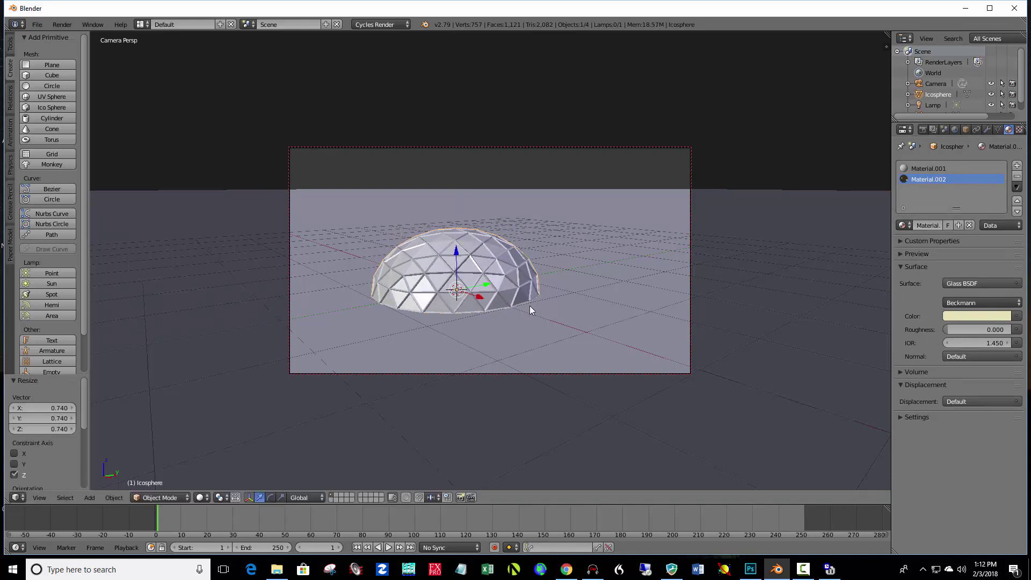
{"action": "scroll", "coordinate": [602, 326], "scroll_direction": "up", "scroll_amount": 3}
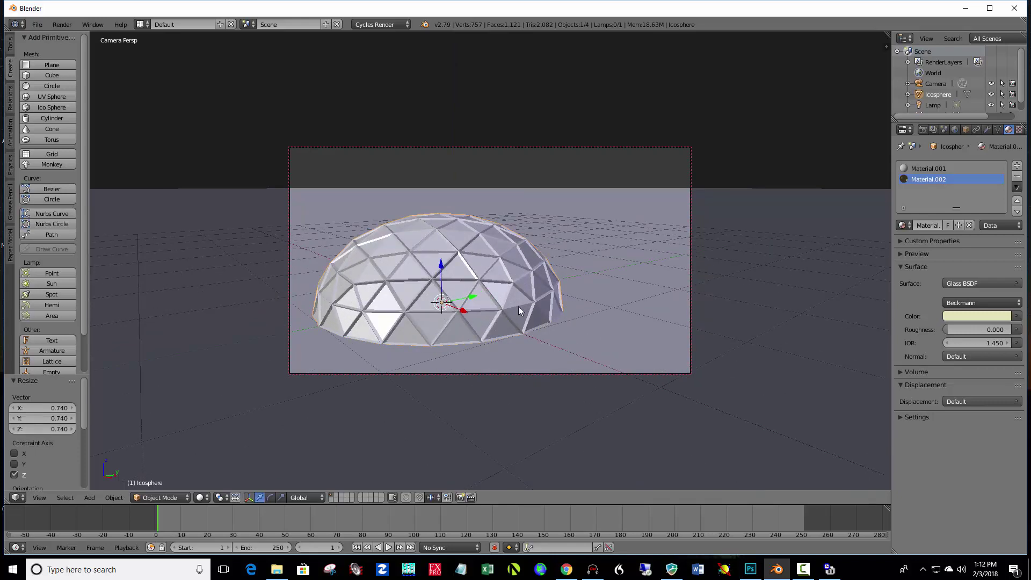
{"action": "middle_click_drag", "start_coordinate": [424, 283], "coordinate": [453, 269], "text": "shift"}
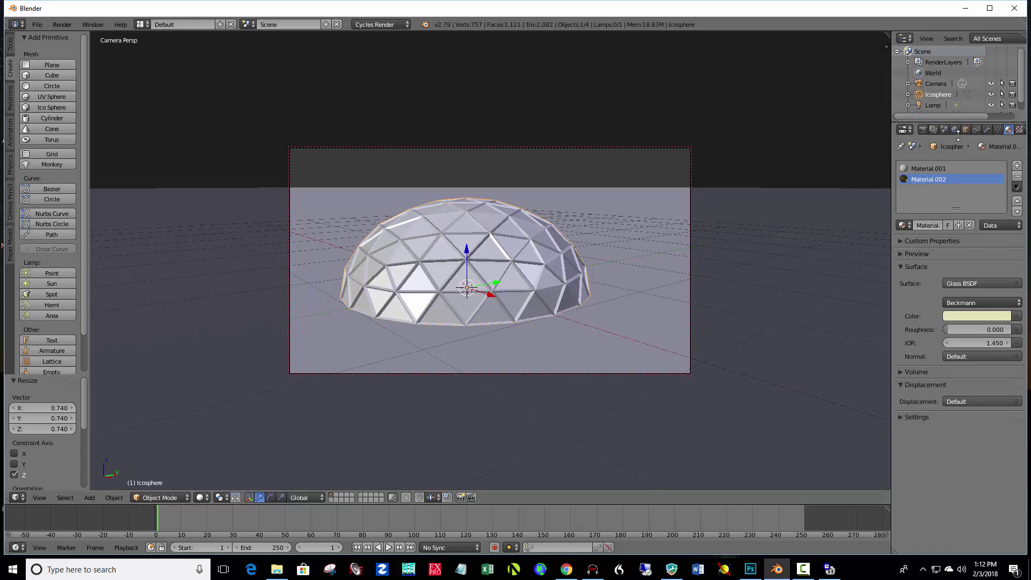
Select the Lamp, change it to a Sun and set its size to 1
{"action": "left_click", "coordinate": [933, 105]}
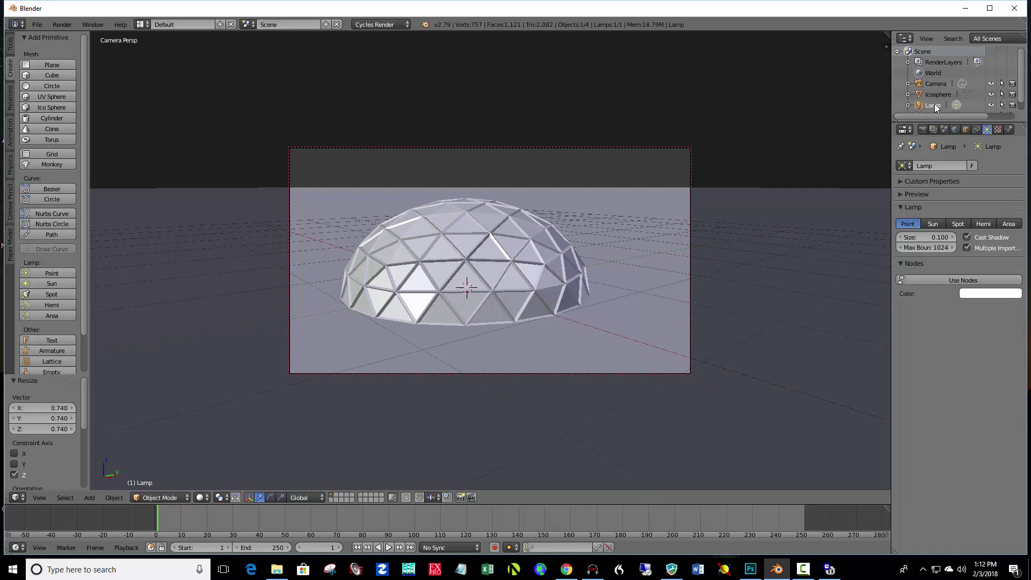
{"action": "left_click", "coordinate": [937, 222]}
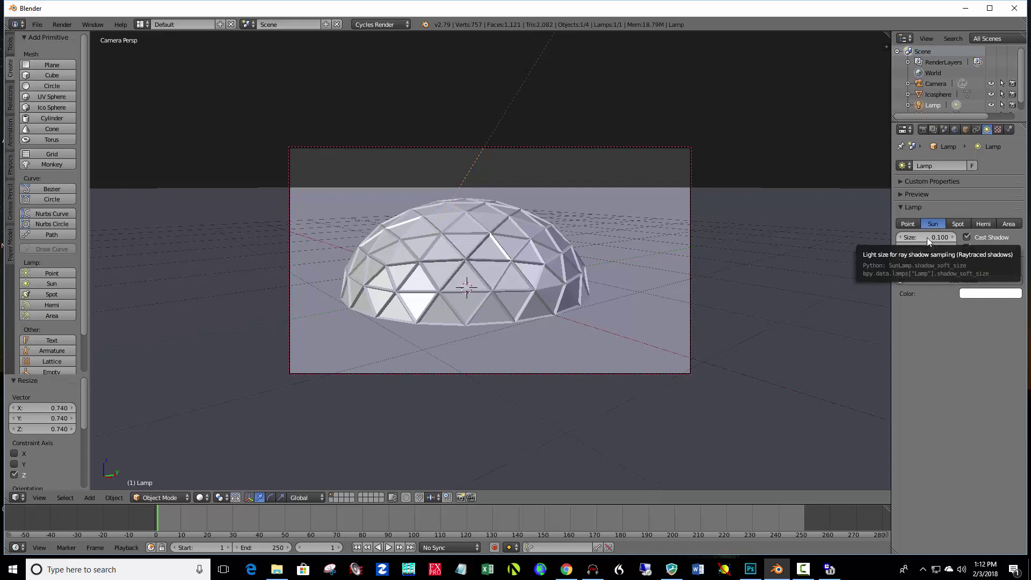
{"action": "left_click", "coordinate": [927, 237]}
{"action": "type", "text": "1"}
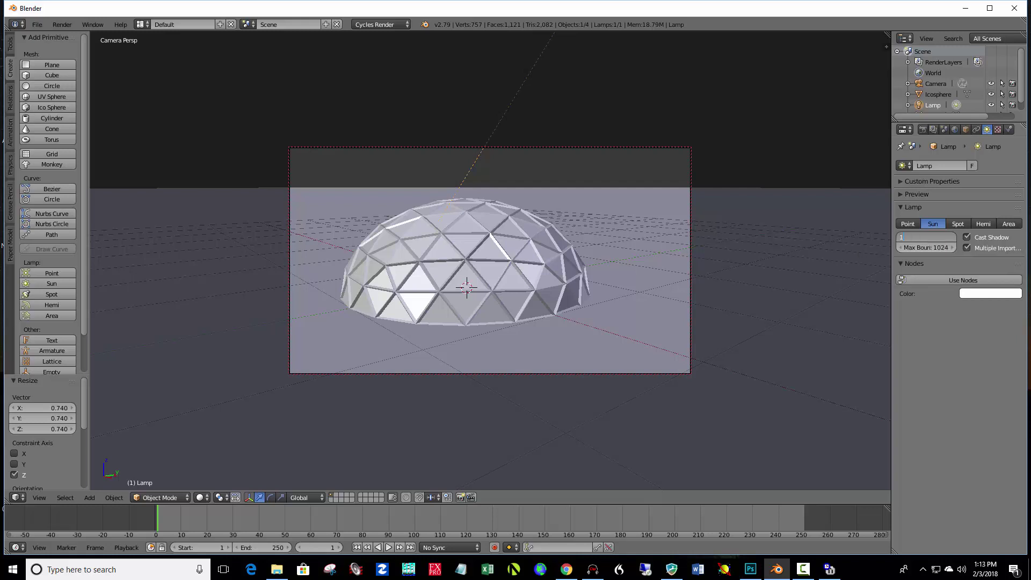
{"action": "key", "text": "Return"}
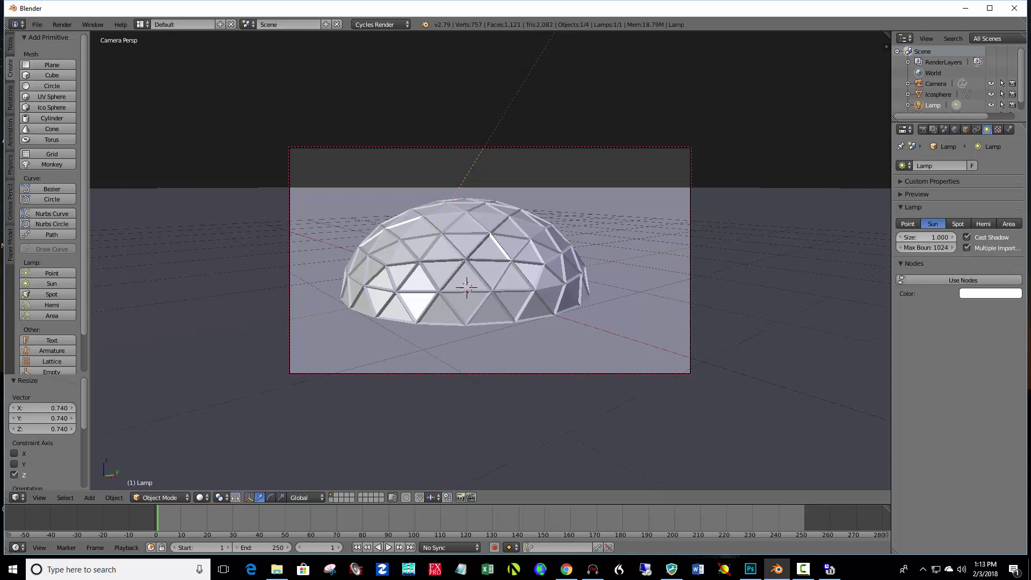
Enable Use Nodes on the sun and set its emission strength to 10
{"action": "left_click", "coordinate": [958, 280]}
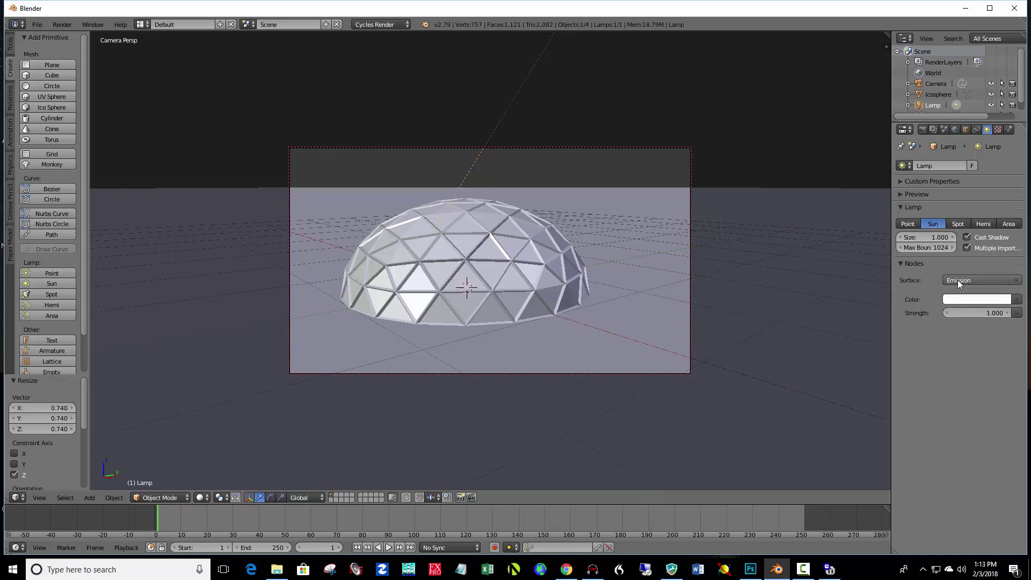
{"action": "left_click", "coordinate": [970, 314]}
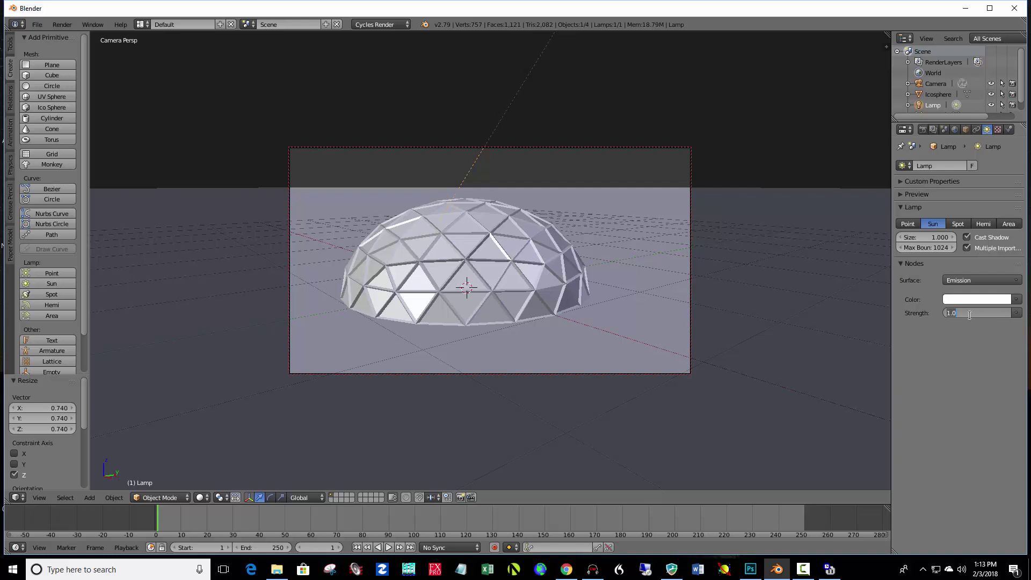
{"action": "type", "text": "1"}
{"action": "key", "text": "Return"}
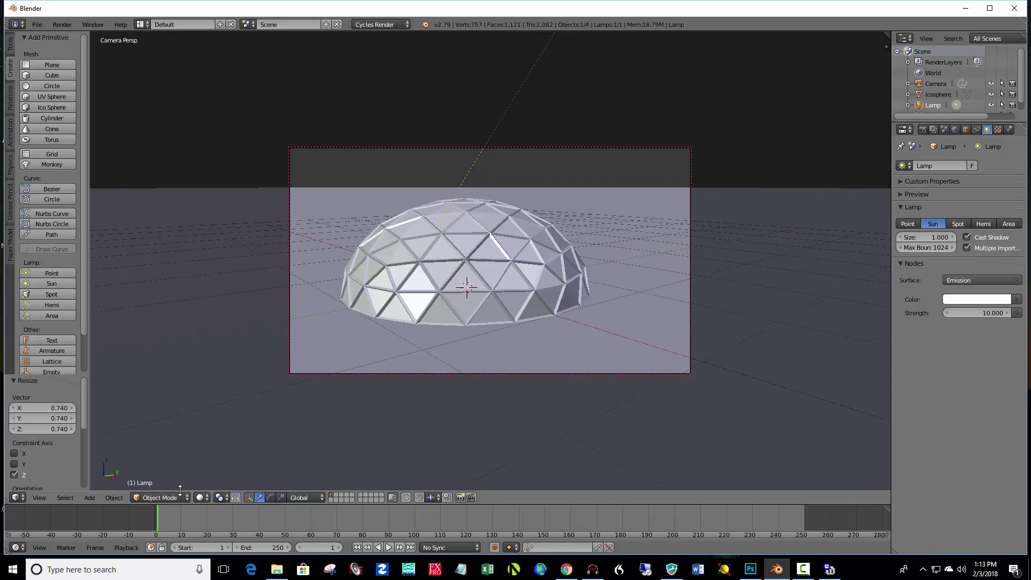
{"action": "left_click", "coordinate": [208, 497]}
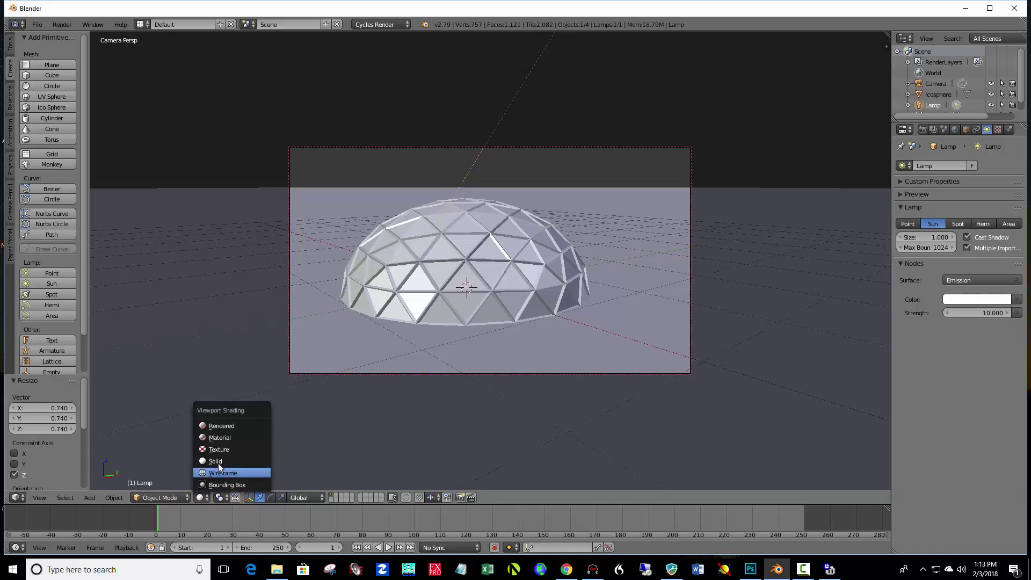
Switch the viewport to Rendered shading and lower the sun's emission strength to 4
{"action": "left_click", "coordinate": [221, 424]}
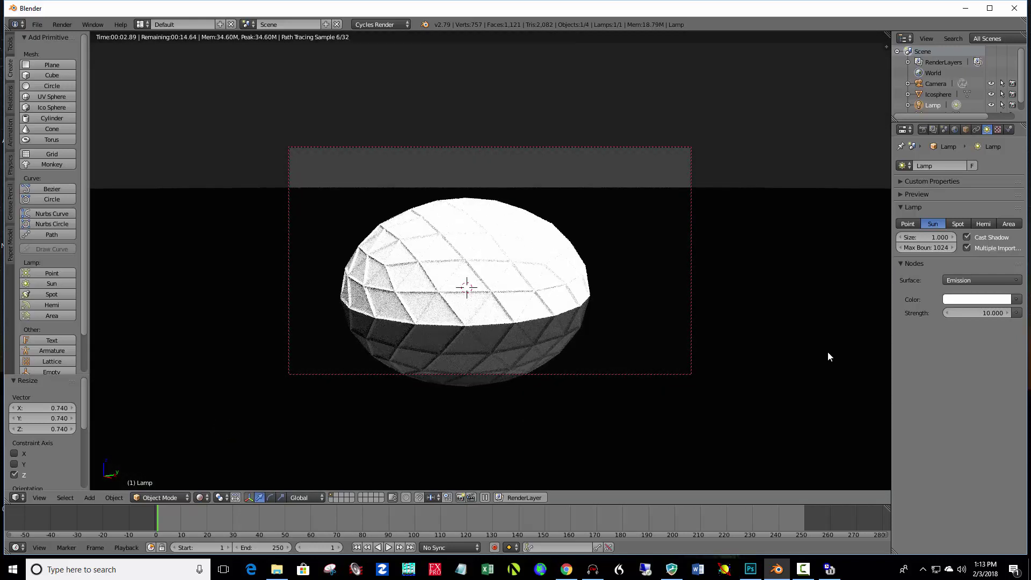
{"action": "left_click", "coordinate": [985, 313]}
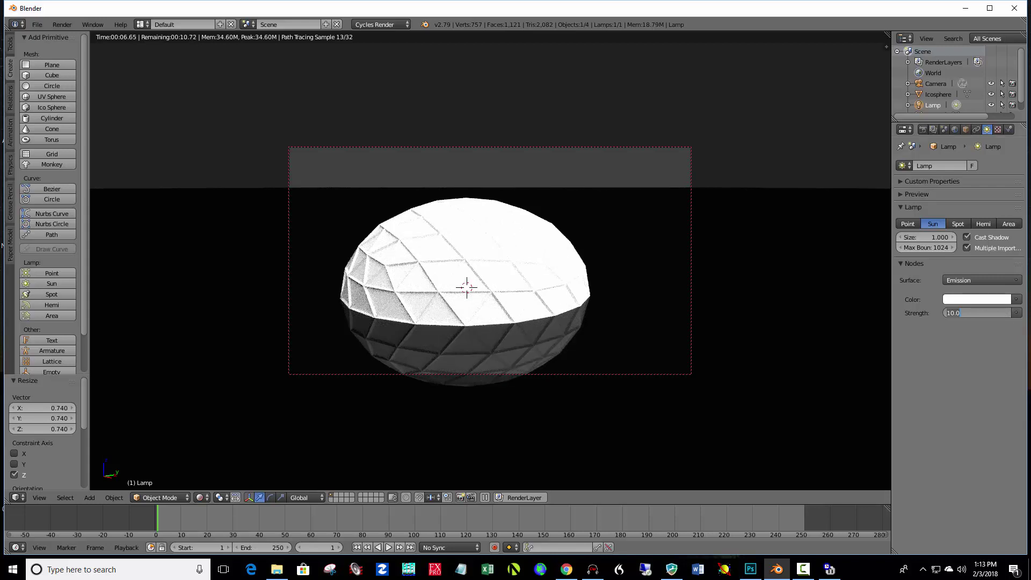
{"action": "type", "text": "4"}
{"action": "key", "text": "Return"}
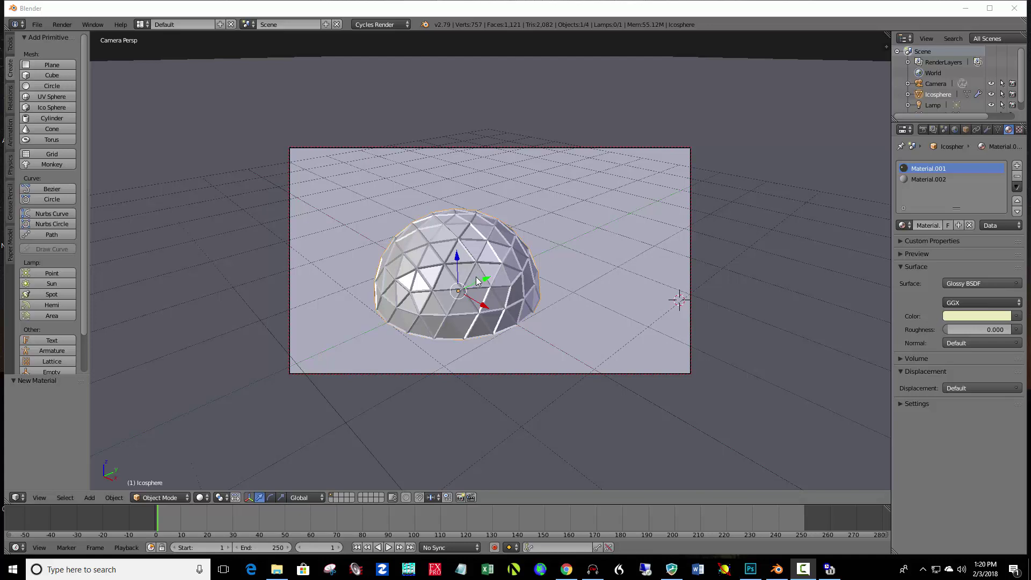
Drag Material.002's roughness to 0.000, then select the ground plane to show Material.003
{"action": "left_click", "coordinate": [919, 181]}
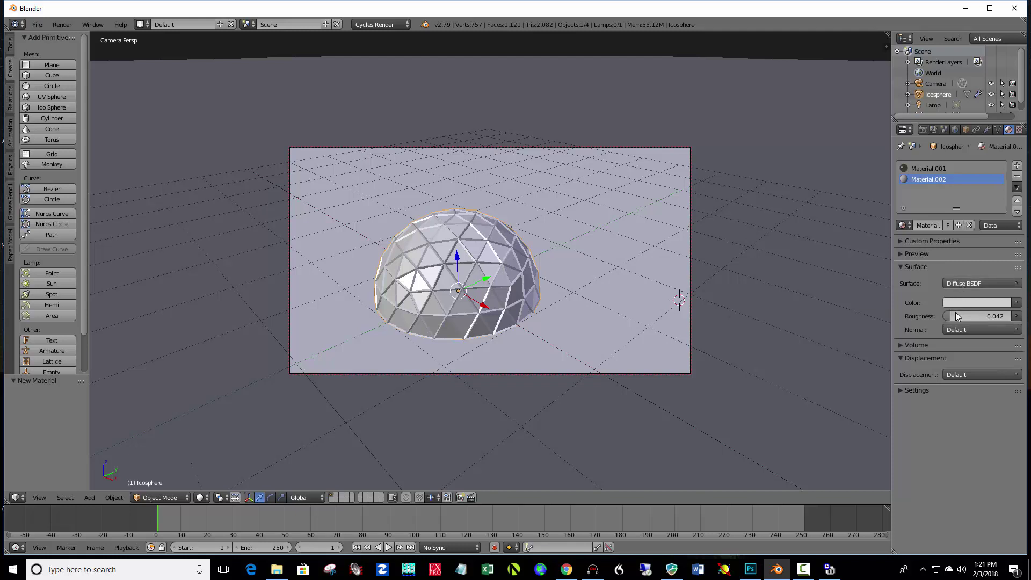
{"action": "left_click_drag", "start_coordinate": [965, 317], "coordinate": [946, 317]}
{"action": "right_click", "coordinate": [661, 256]}
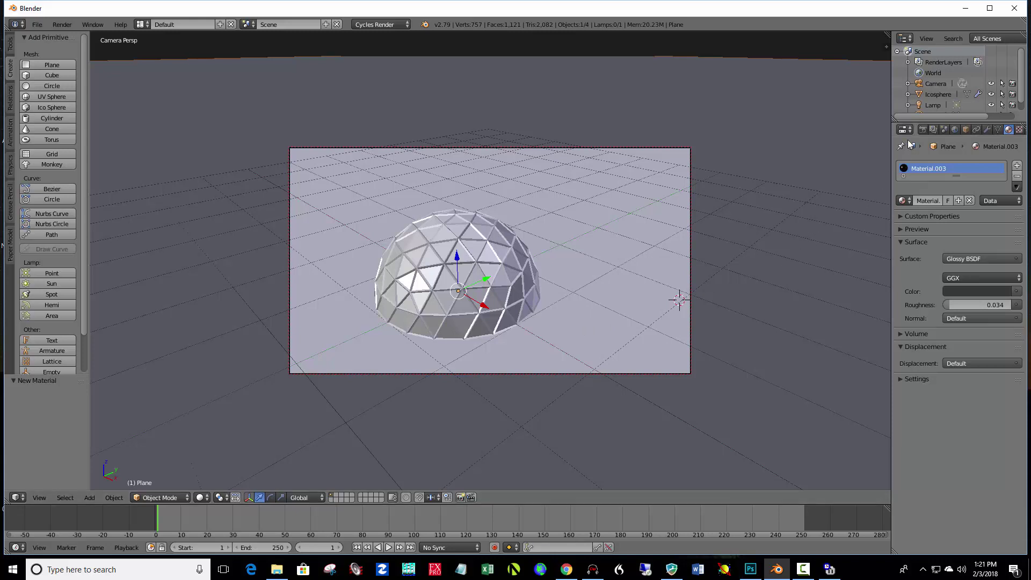
Select the Lamp, make it a Sun and set its size to 1
{"action": "left_click", "coordinate": [934, 106]}
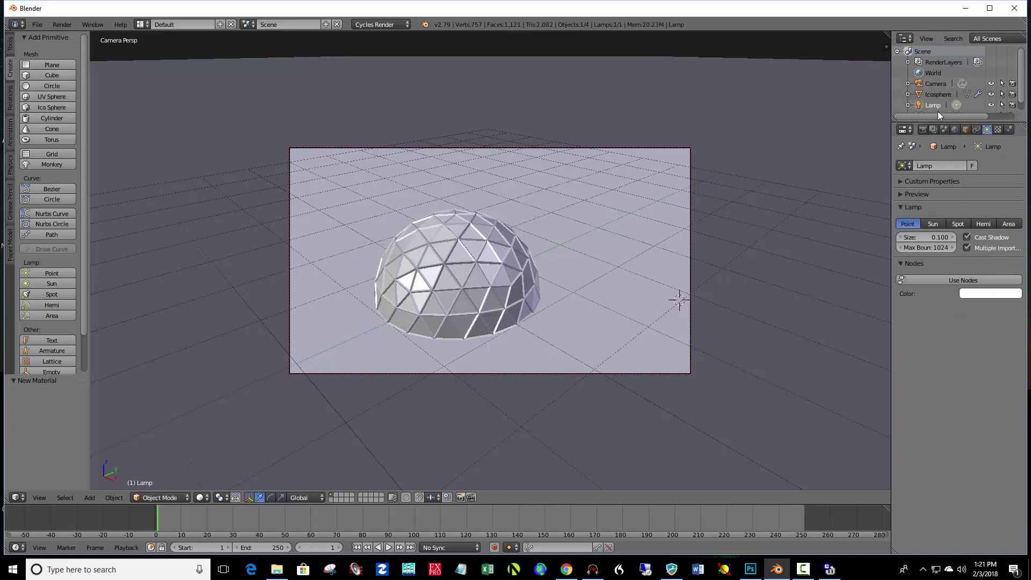
{"action": "left_click", "coordinate": [942, 223]}
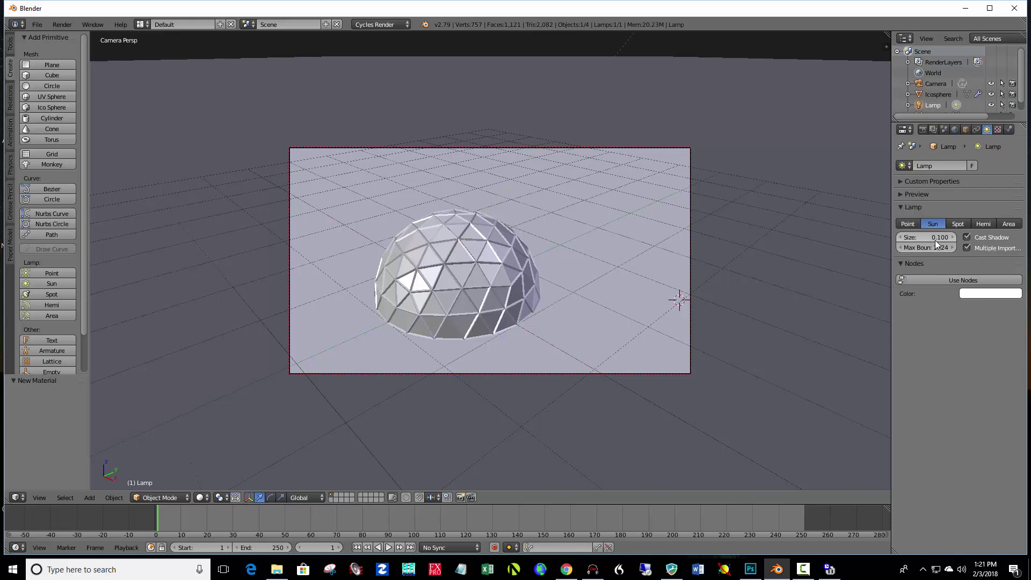
{"action": "left_click", "coordinate": [935, 238]}
{"action": "type", "text": "1"}
{"action": "key", "text": "Return"}
Enable Use Nodes on the lamp and set its emission strength to 6
{"action": "left_click", "coordinate": [963, 280]}
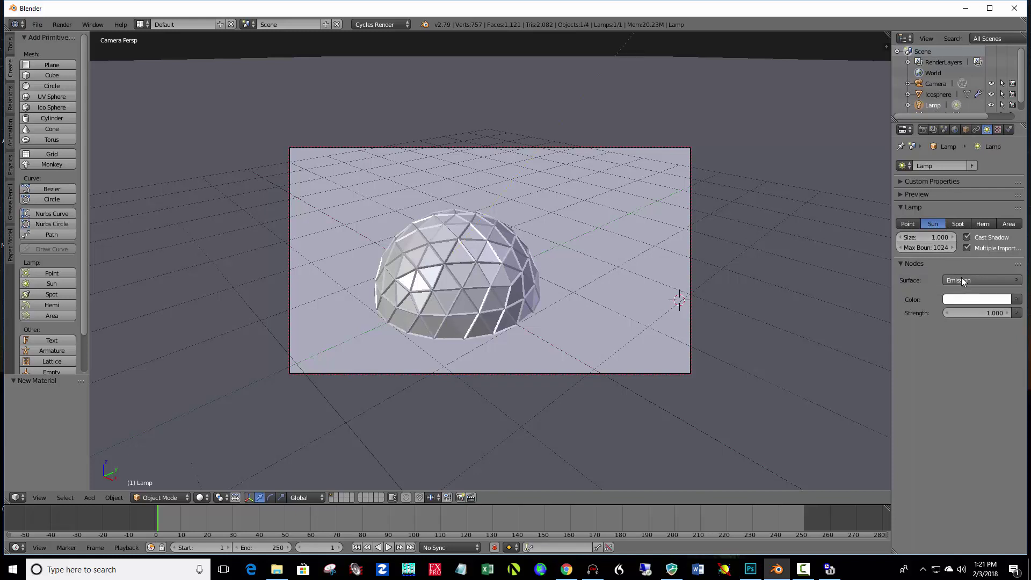
{"action": "left_click", "coordinate": [966, 311]}
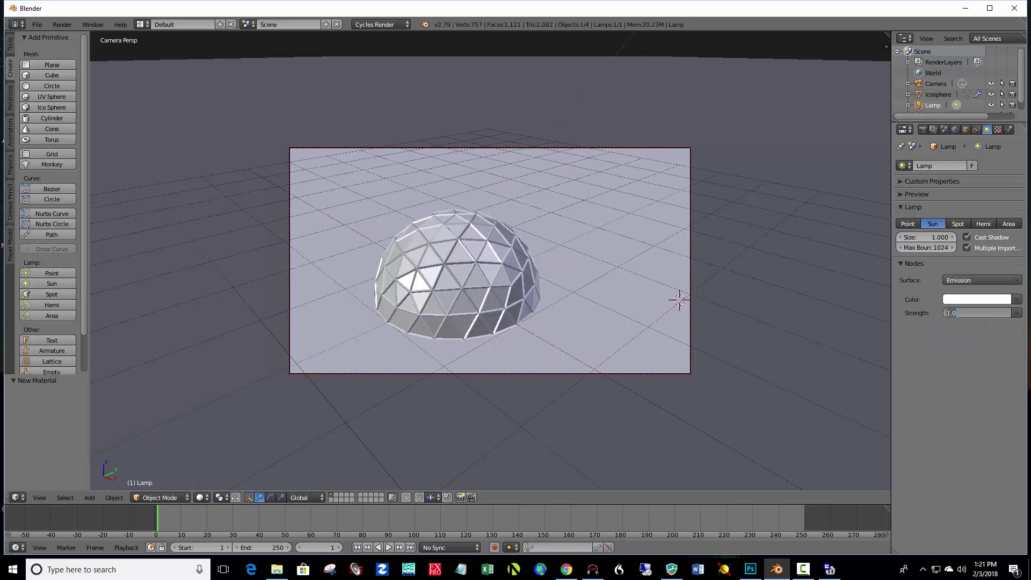
{"action": "type", "text": "6"}
{"action": "key", "text": "Return"}
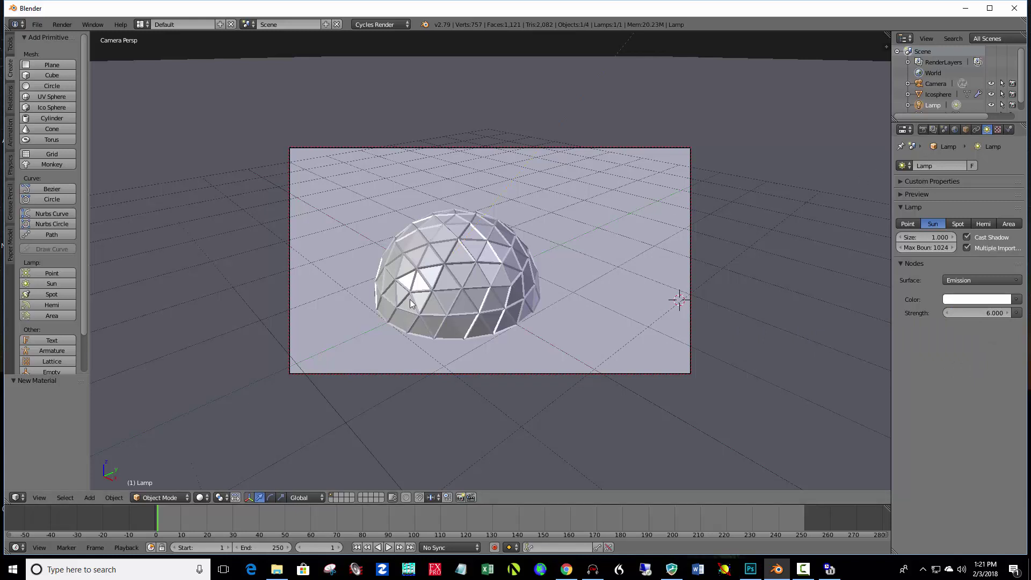
{"action": "left_click", "coordinate": [207, 495]}
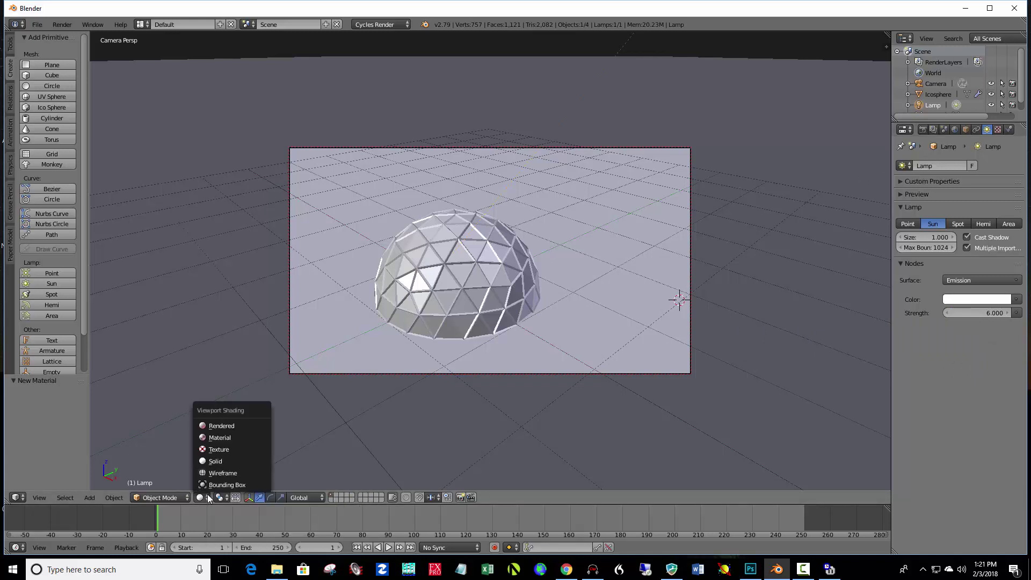
{"action": "left_click", "coordinate": [224, 426]}
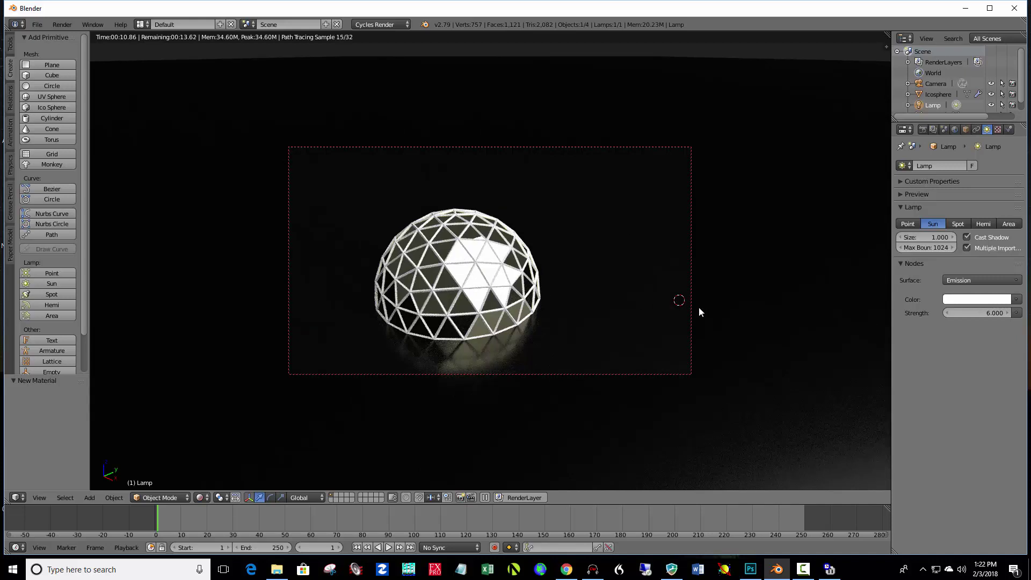
{"action": "left_click", "coordinate": [202, 497]}
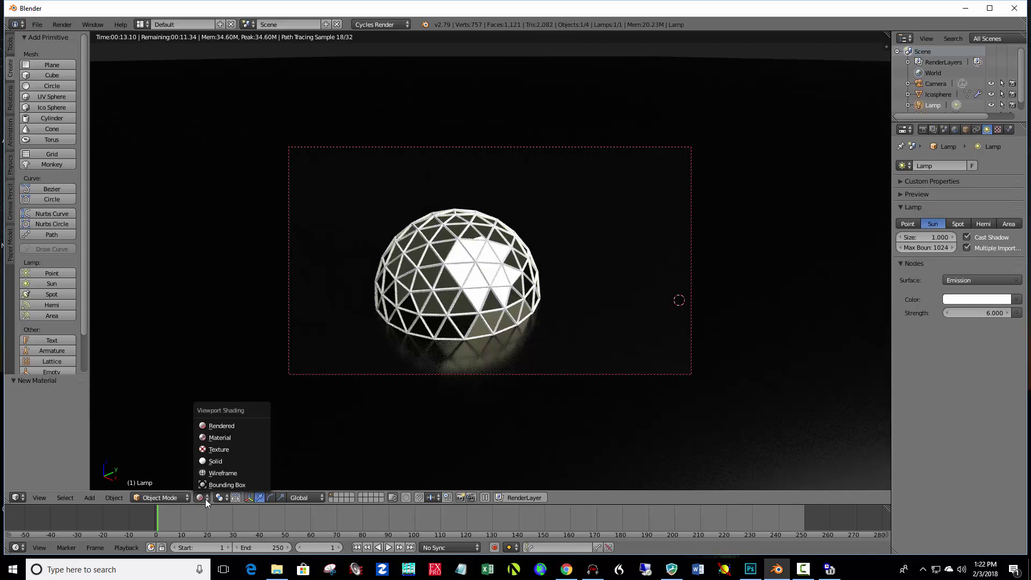
{"action": "left_click", "coordinate": [217, 462]}
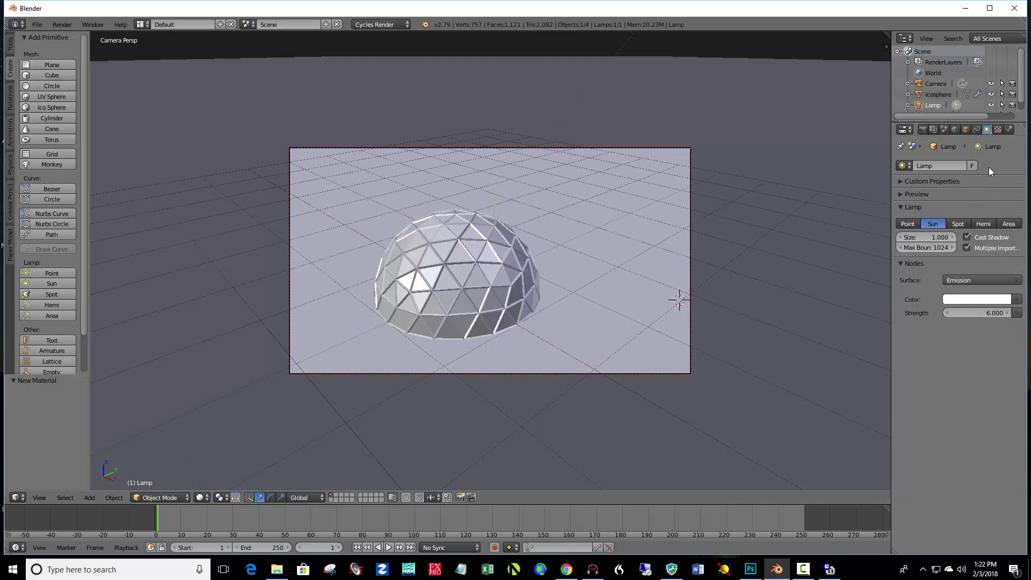
Select the Icosphere and make Material.001 its active material slot
{"action": "left_click", "coordinate": [936, 95]}
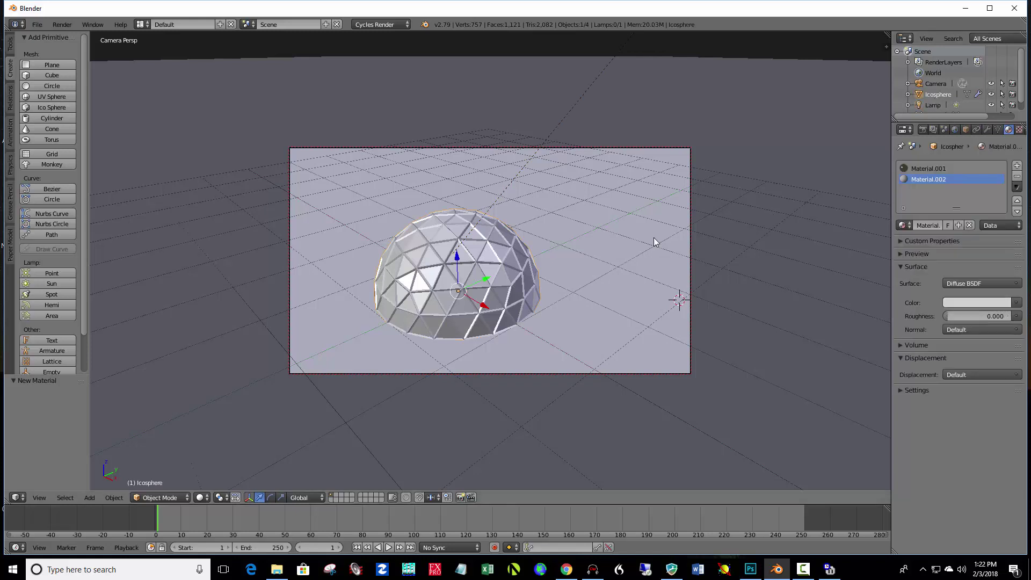
{"action": "left_click", "coordinate": [936, 169]}
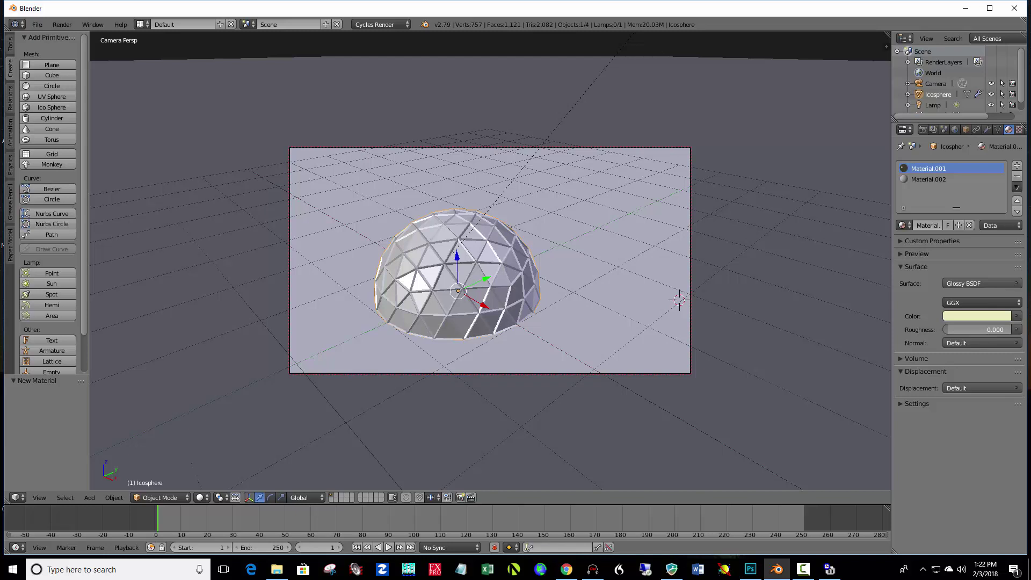
{"action": "left_click", "coordinate": [210, 498]}
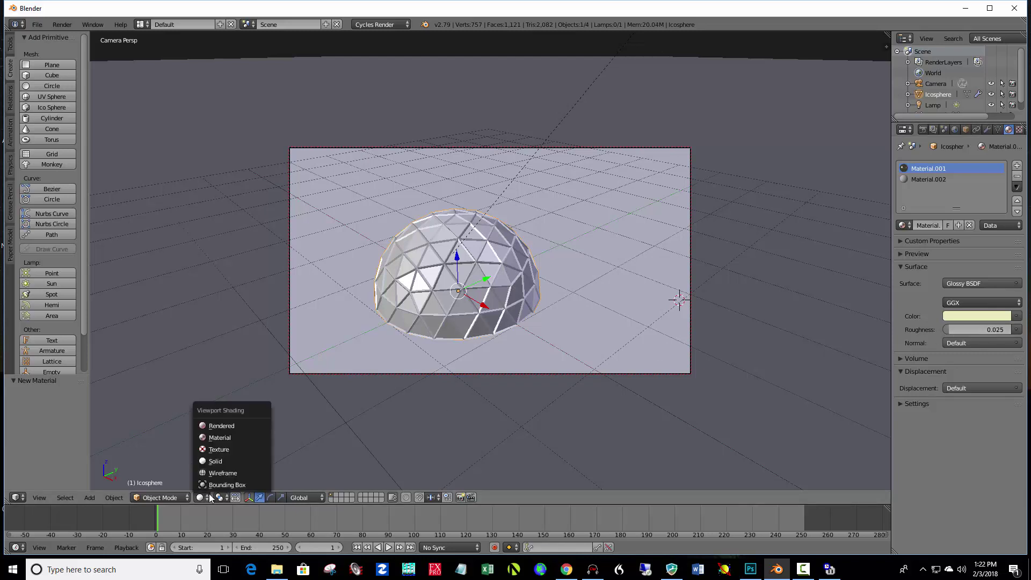
Preview in Rendered shading and set Material.001's glossy roughness to about 0.395
{"action": "left_click", "coordinate": [219, 429]}
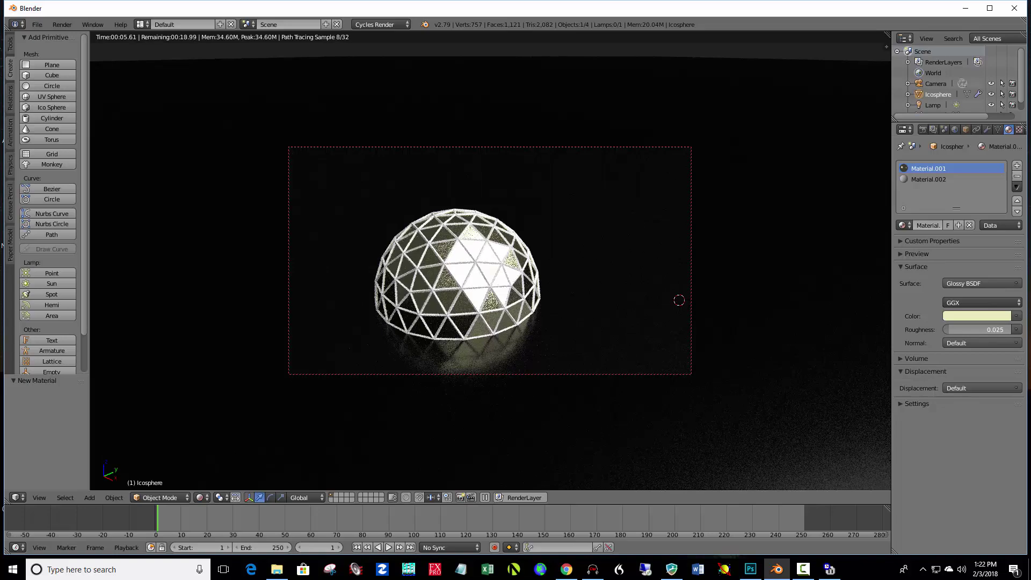
{"action": "mouse_move", "coordinate": [961, 330]}
{"action": "left_mouse_down"}
{"action": "mouse_move", "coordinate": [981, 329]}
{"action": "mouse_move", "coordinate": [968, 330]}
{"action": "left_mouse_up"}
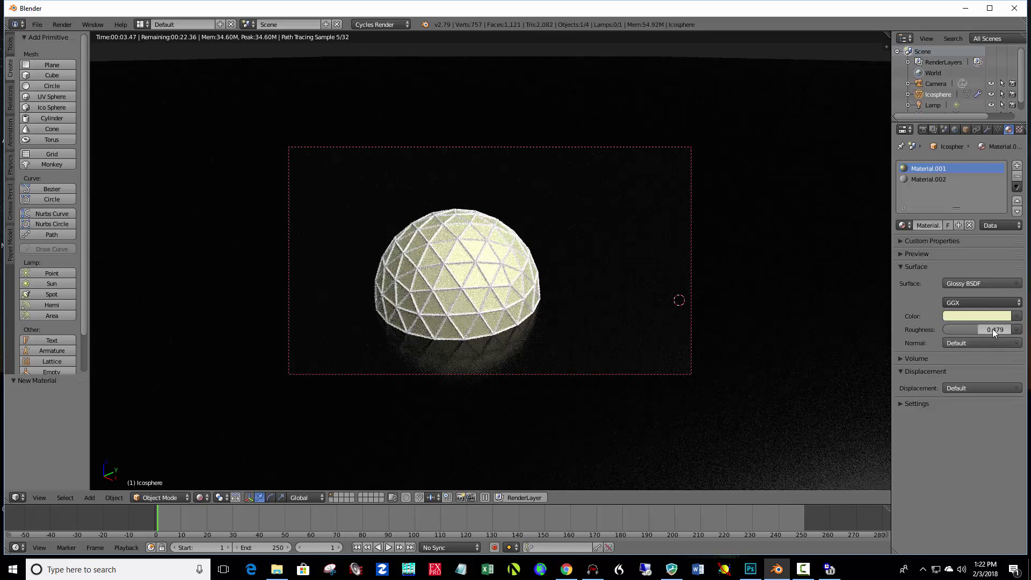
{"action": "left_click_drag", "start_coordinate": [992, 330], "coordinate": [973, 330]}
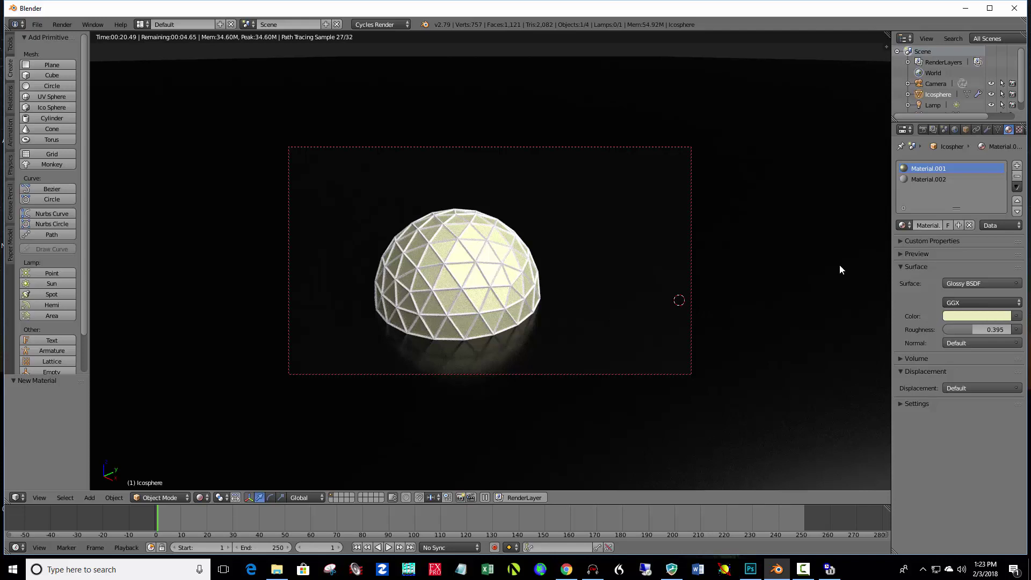
Set the render resolution to 1523 × 1296 px in the Render settings
{"action": "left_click", "coordinate": [922, 128]}
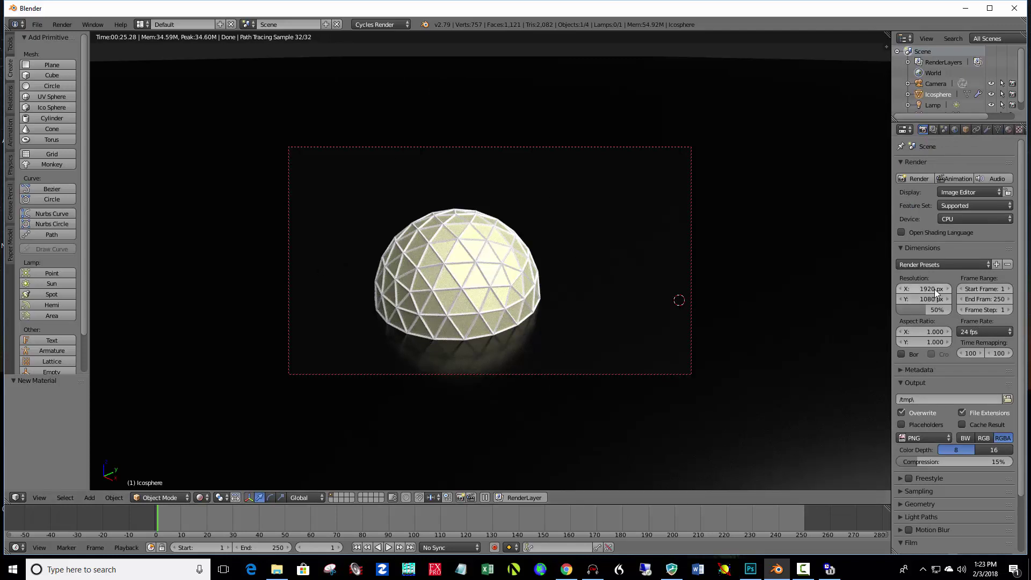
{"action": "left_click_drag", "start_coordinate": [934, 289], "coordinate": [759, 289]}
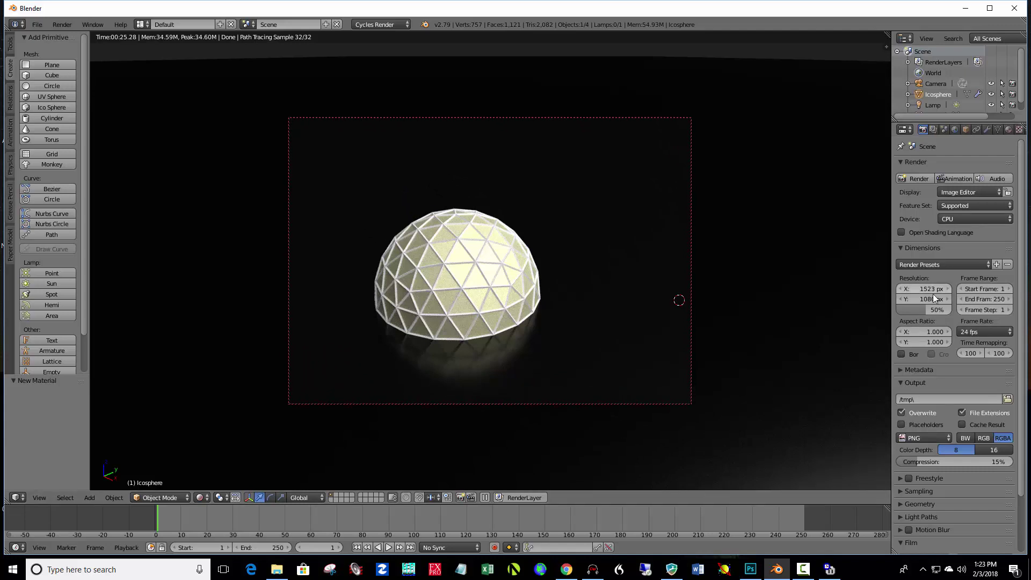
{"action": "left_click_drag", "start_coordinate": [923, 299], "coordinate": [1020, 299]}
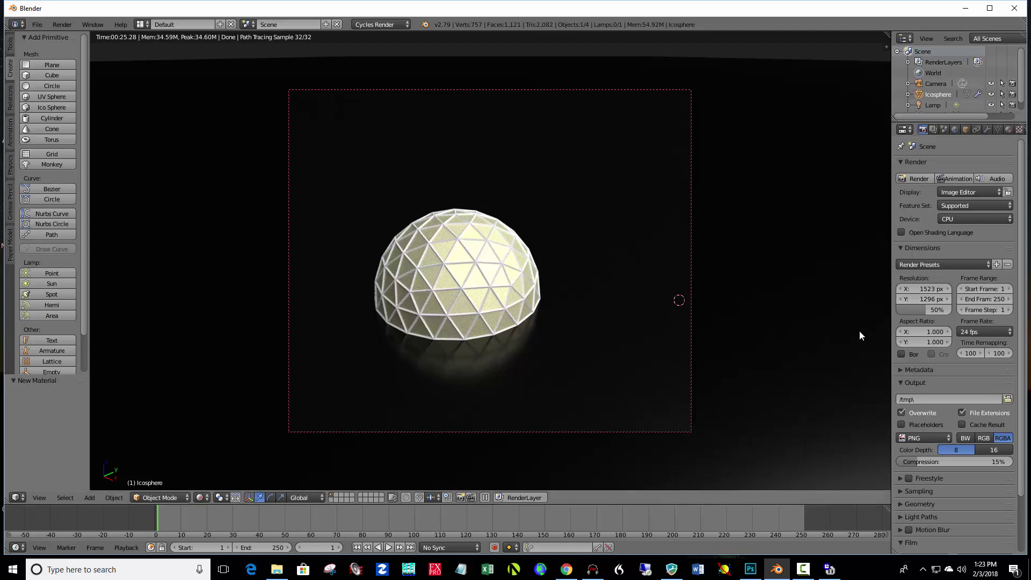
Leave camera view and zoom in for a close look at the rendered dome
{"action": "key", "text": "KP_0"}
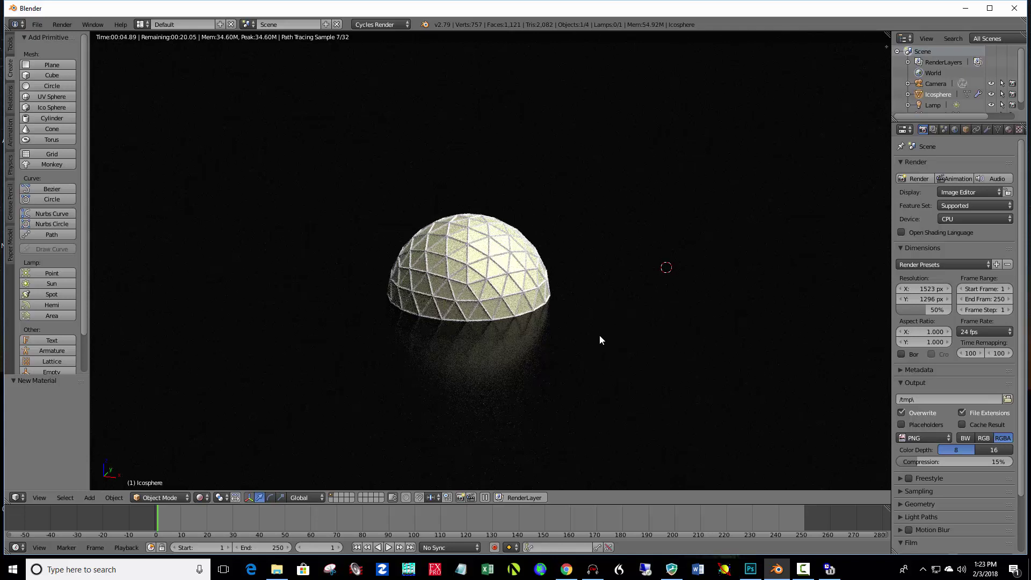
{"action": "key", "text": "n"}
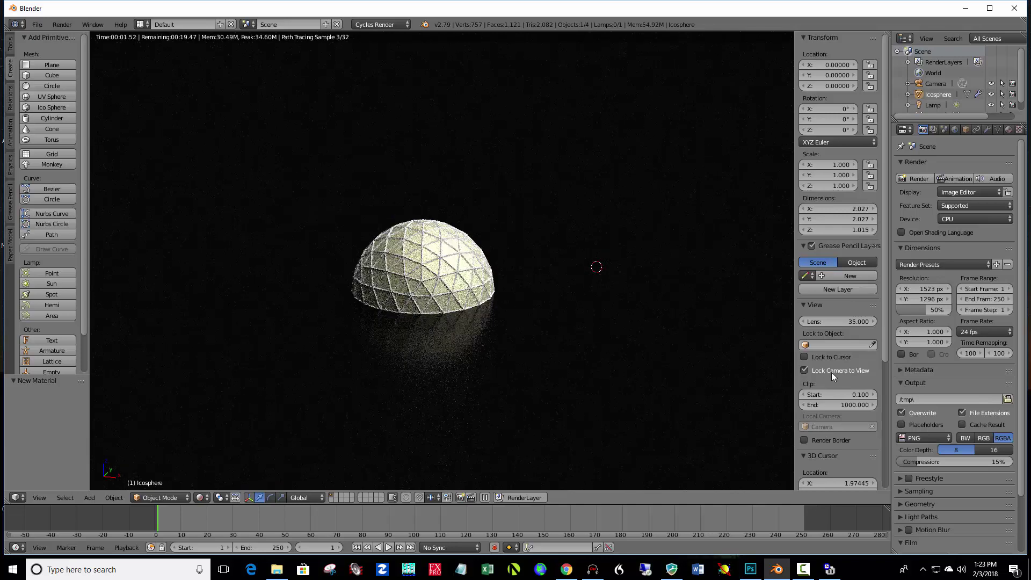
{"action": "key", "text": "n"}
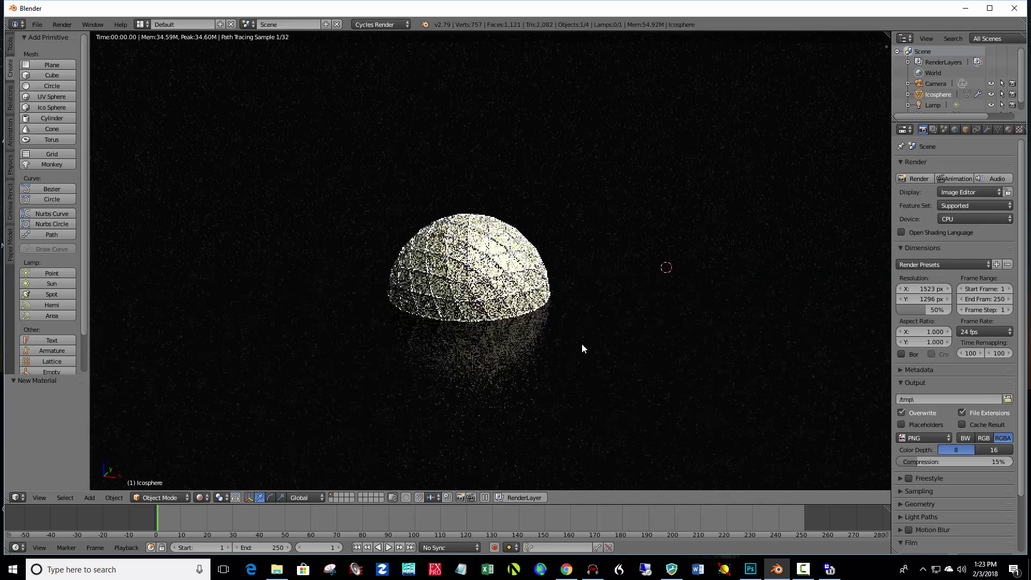
{"action": "scroll", "coordinate": [576, 340], "scroll_direction": "up", "scroll_amount": 3}
{"action": "scroll", "coordinate": [576, 341], "scroll_direction": "up", "scroll_amount": 1}
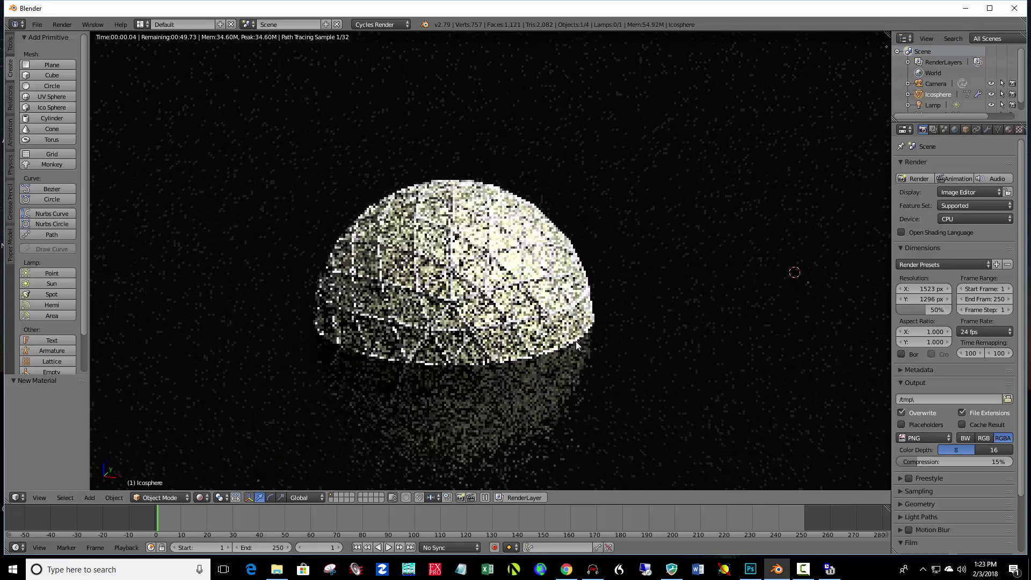
{"action": "scroll", "coordinate": [576, 340], "scroll_direction": "down", "scroll_amount": 4}
{"action": "scroll", "coordinate": [576, 340], "scroll_direction": "up", "scroll_amount": 3}
{"action": "scroll", "coordinate": [575, 342], "scroll_direction": "up", "scroll_amount": 2}
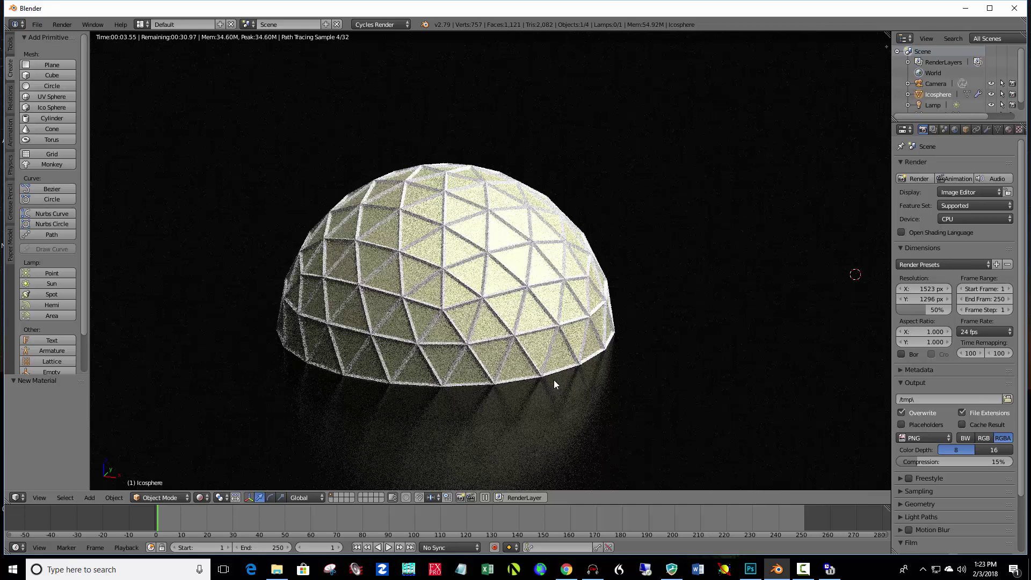
{"action": "left_click", "coordinate": [201, 497]}
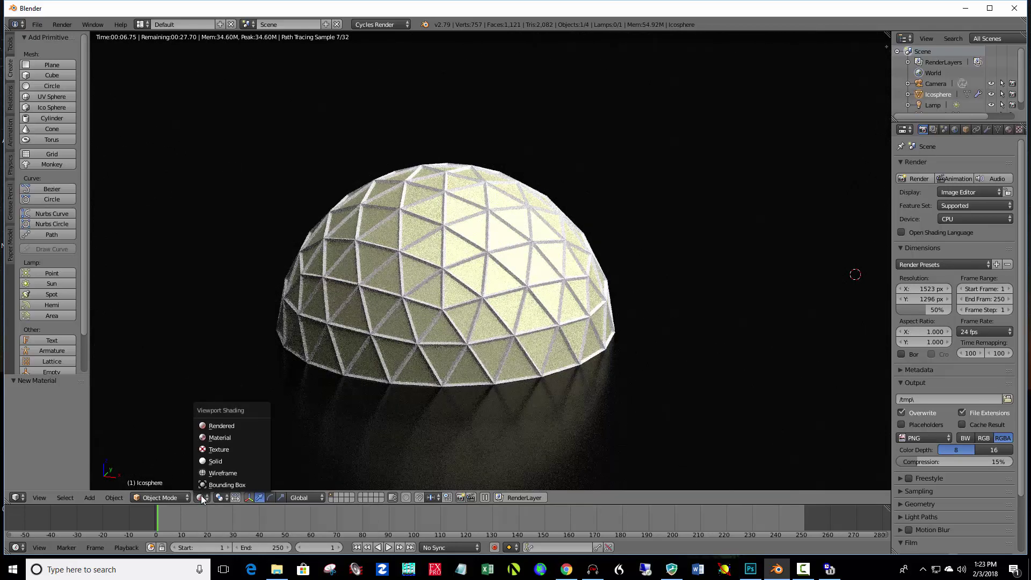
Return to solid shading and frame the dome through the scene camera
{"action": "left_click", "coordinate": [218, 461]}
{"action": "key", "text": "KP_0"}
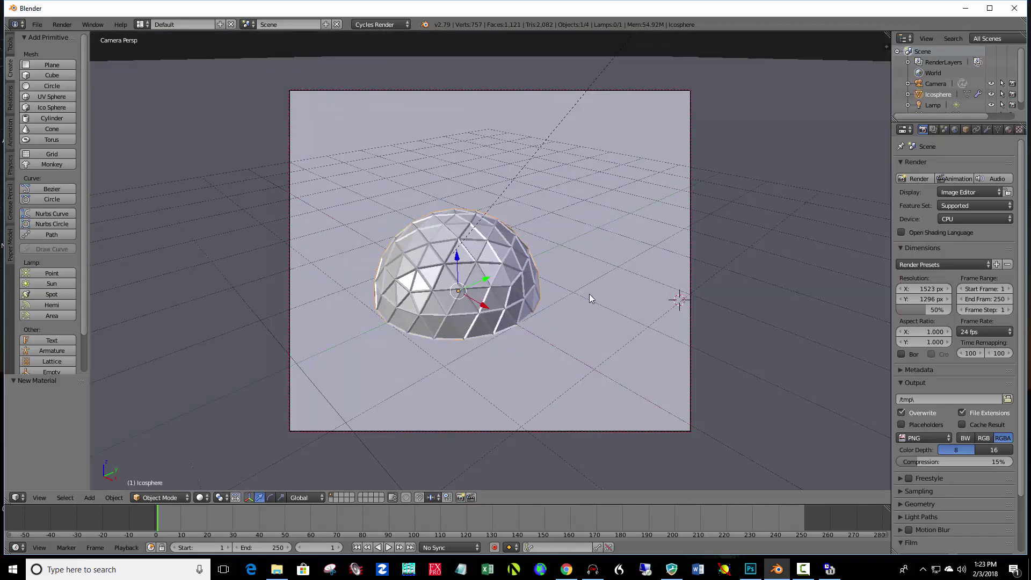
{"action": "middle_click_drag", "start_coordinate": [588, 294], "coordinate": [588, 285]}
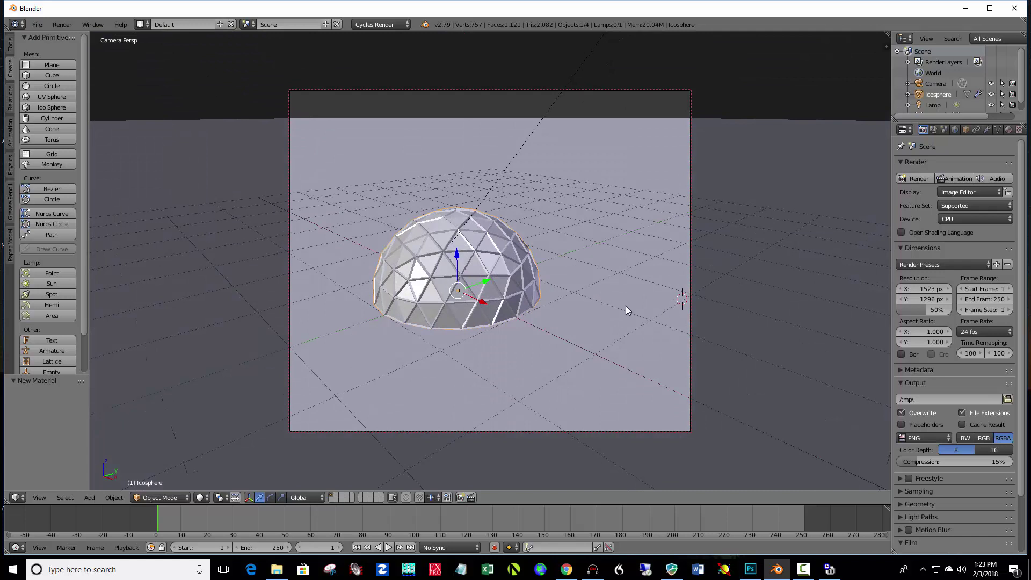
{"action": "scroll", "coordinate": [626, 305], "scroll_direction": "up", "scroll_amount": 2}
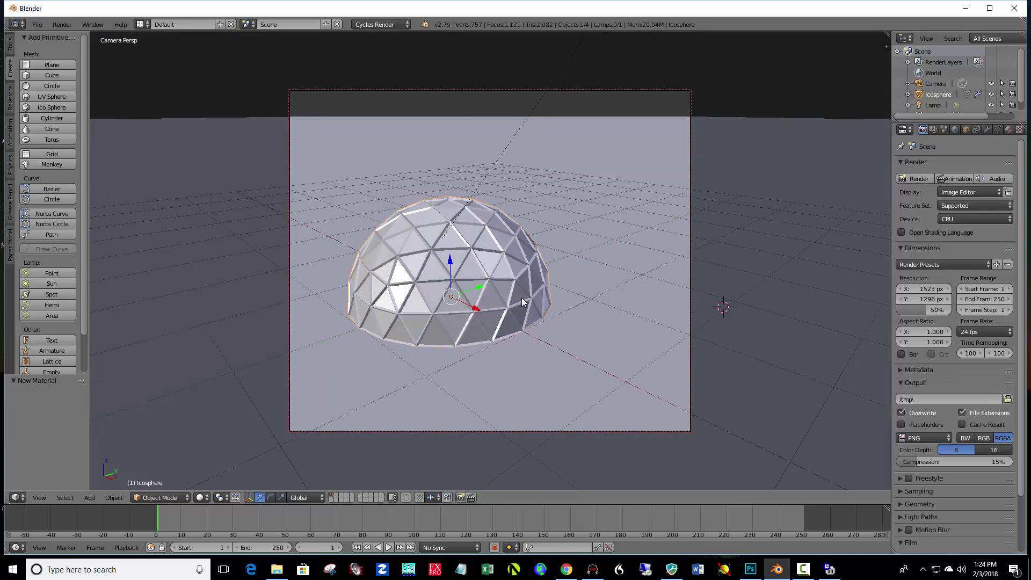
{"action": "middle_click_drag", "start_coordinate": [524, 302], "coordinate": [529, 299]}
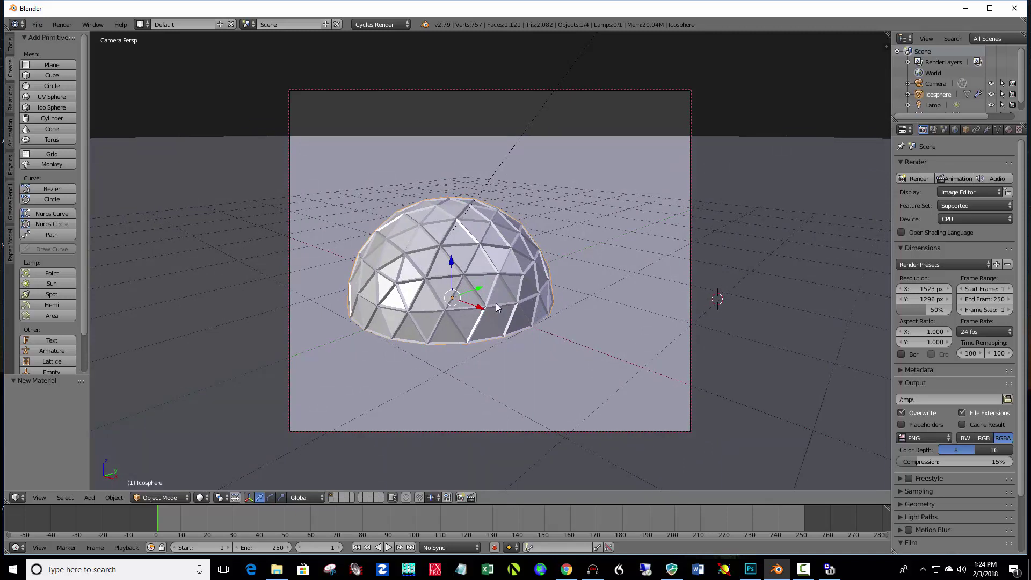
{"action": "scroll", "coordinate": [492, 299], "scroll_direction": "up", "scroll_amount": 2}
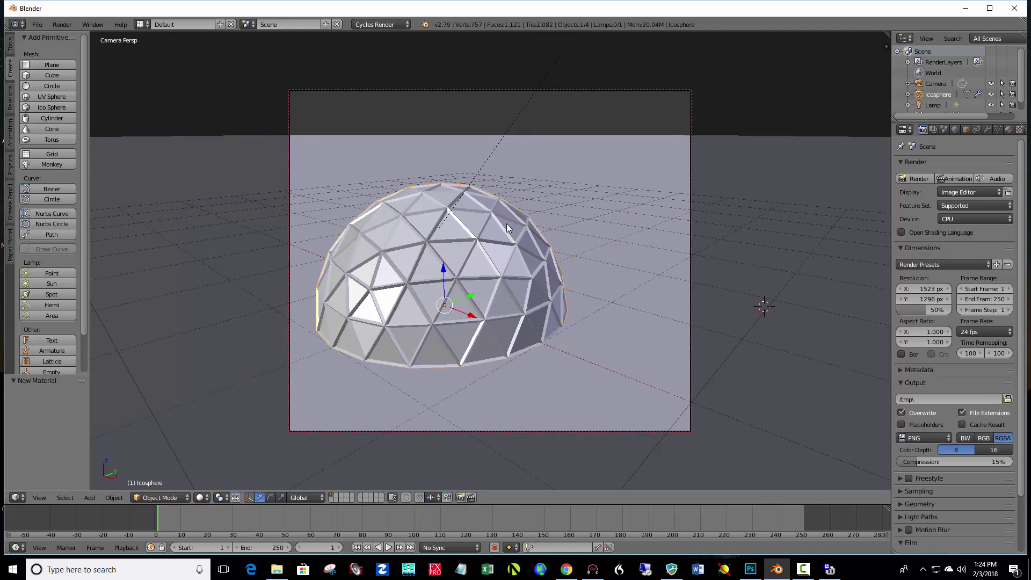
Scale the dome uniformly to 0.949, then flatten it to 0.805 along Z
{"action": "key", "text": "s"}
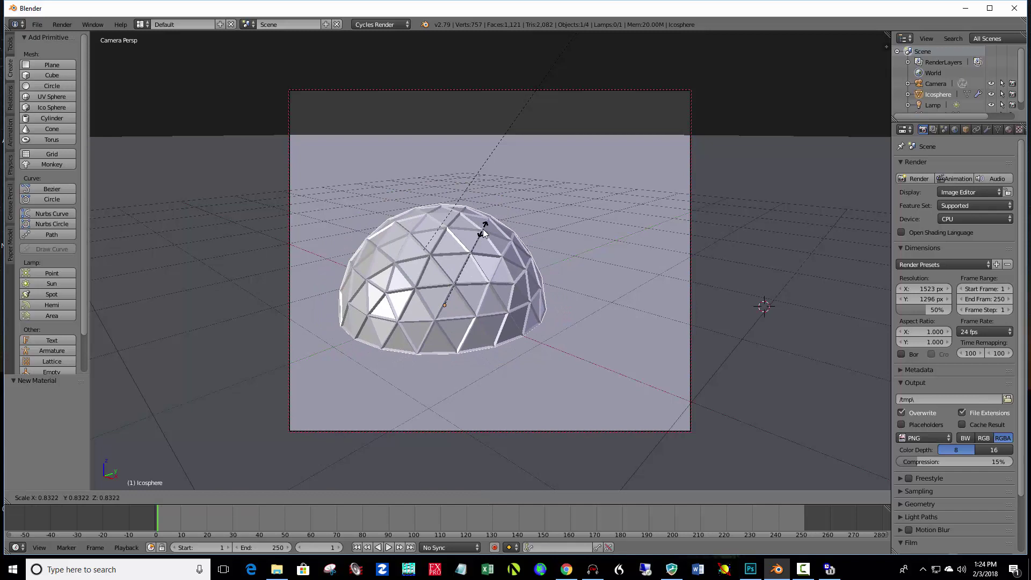
{"action": "left_click", "coordinate": [501, 226]}
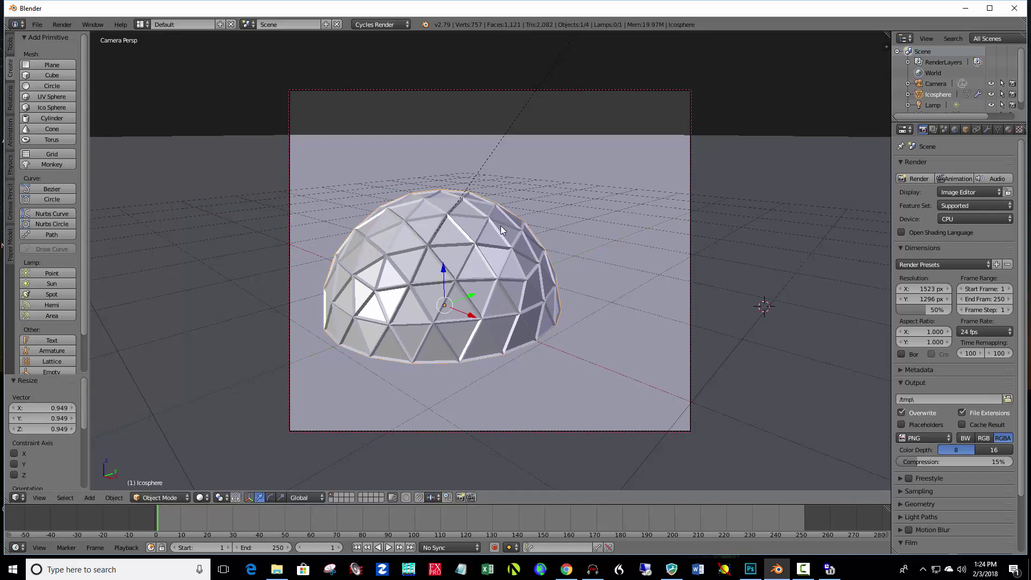
{"action": "key", "text": "s"}
{"action": "key", "text": "z"}
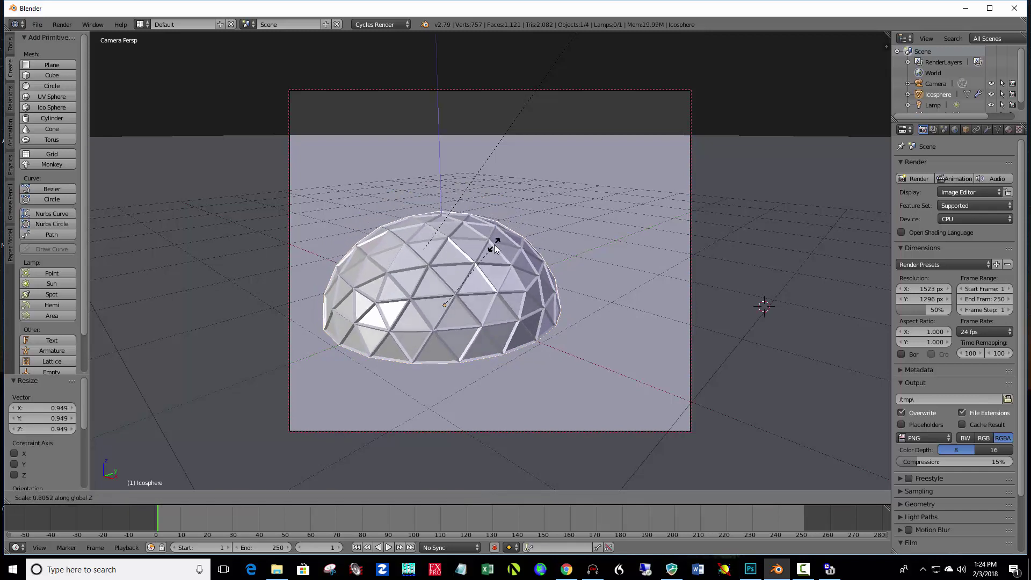
{"action": "left_click", "coordinate": [494, 245]}
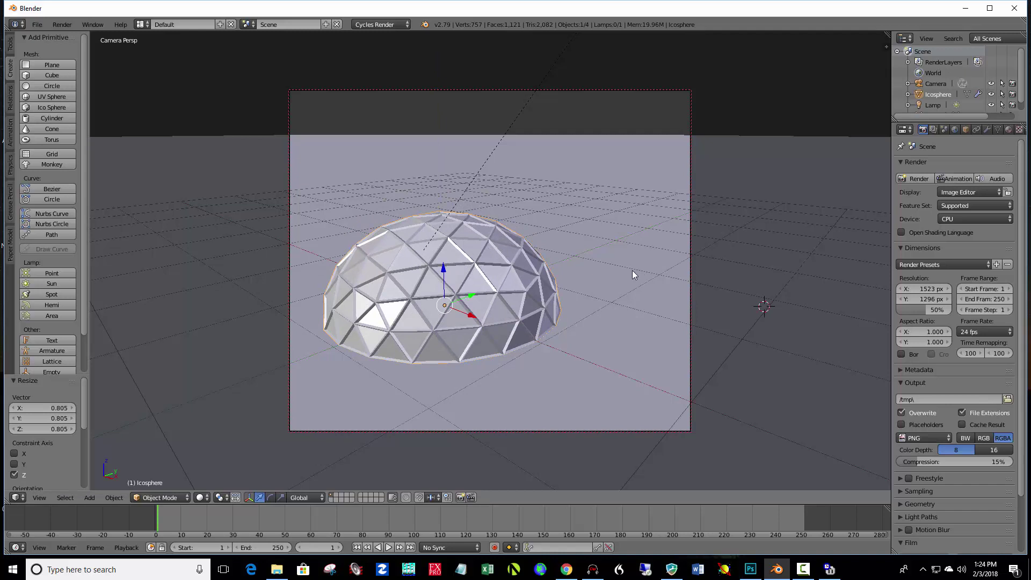
{"action": "scroll", "coordinate": [604, 273], "scroll_direction": "up", "scroll_amount": 1}
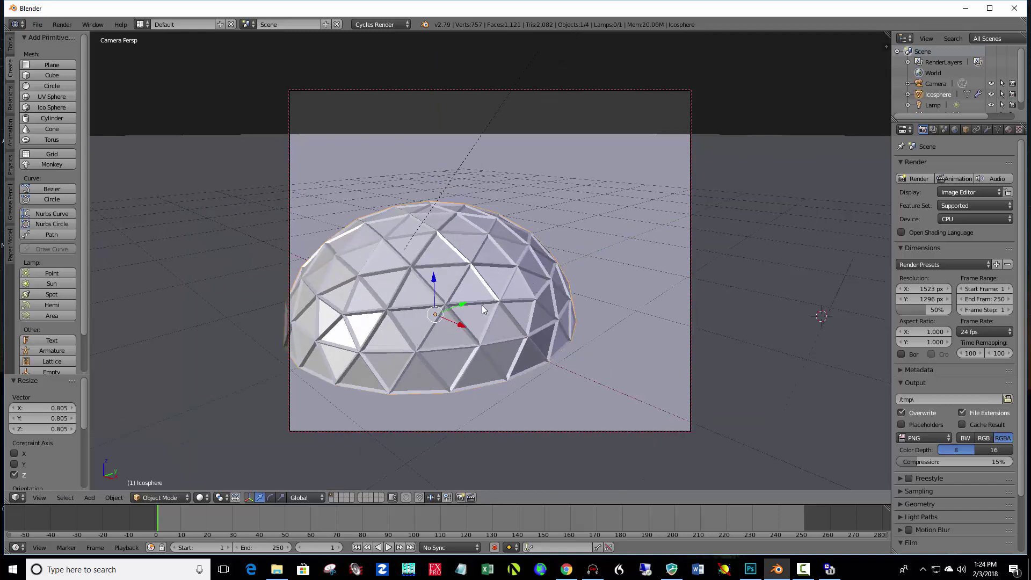
{"action": "middle_click_drag", "start_coordinate": [489, 307], "coordinate": [447, 292]}
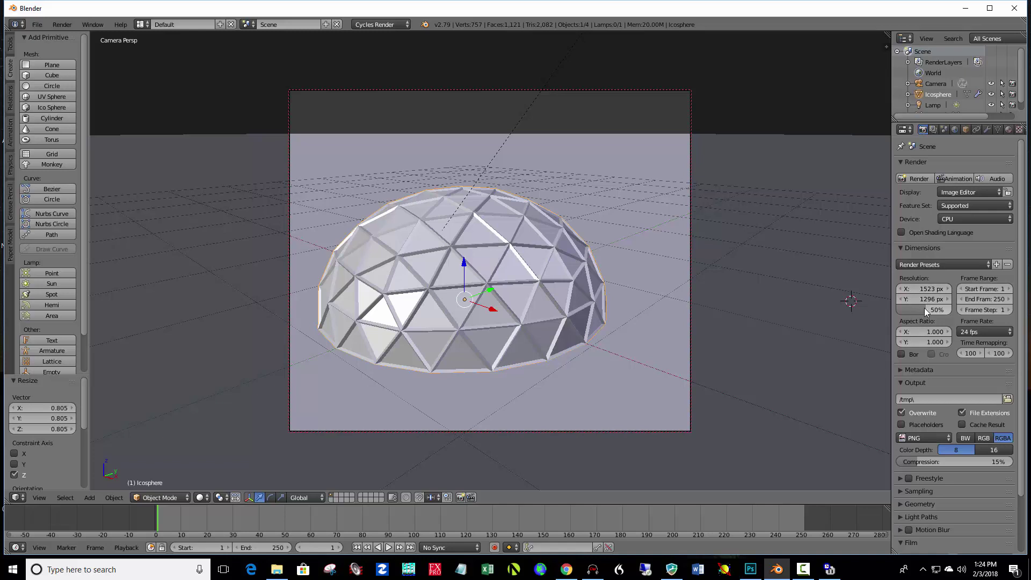
Raise render resolution to 100% and set render samples to 250
{"action": "left_click_drag", "start_coordinate": [920, 308], "coordinate": [950, 308]}
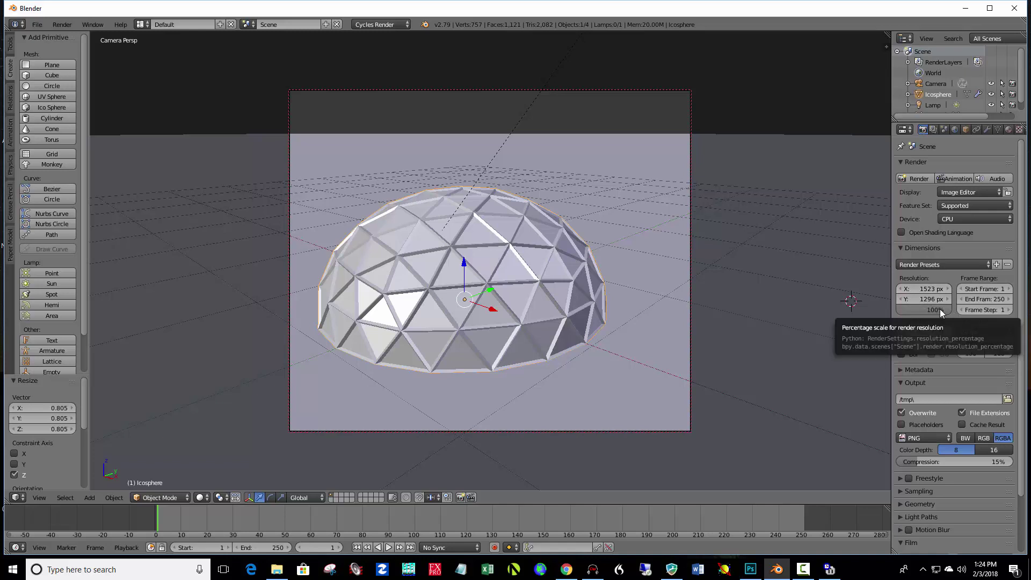
{"action": "left_click", "coordinate": [903, 491]}
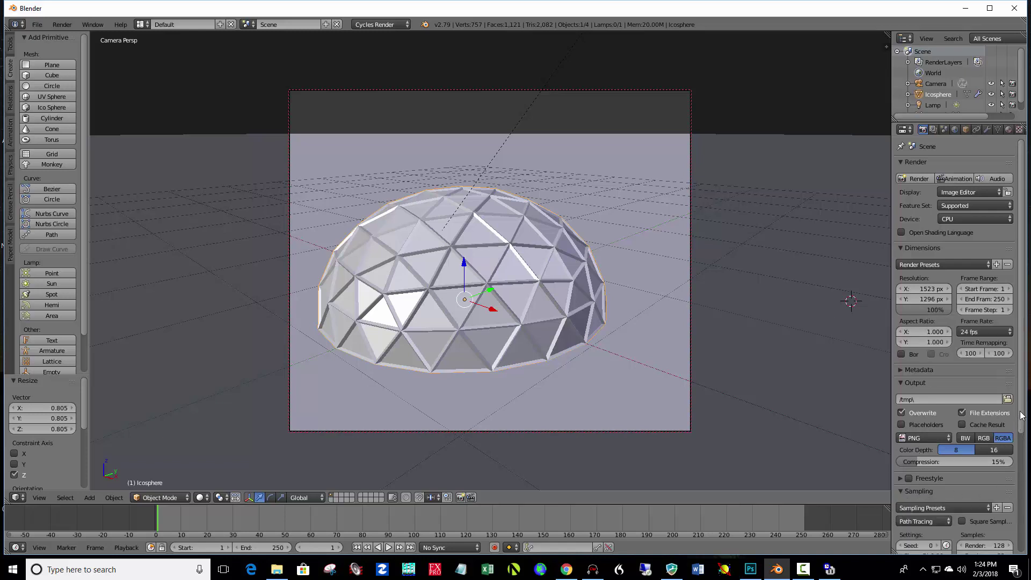
{"action": "left_click_drag", "start_coordinate": [1020, 415], "coordinate": [1016, 468]}
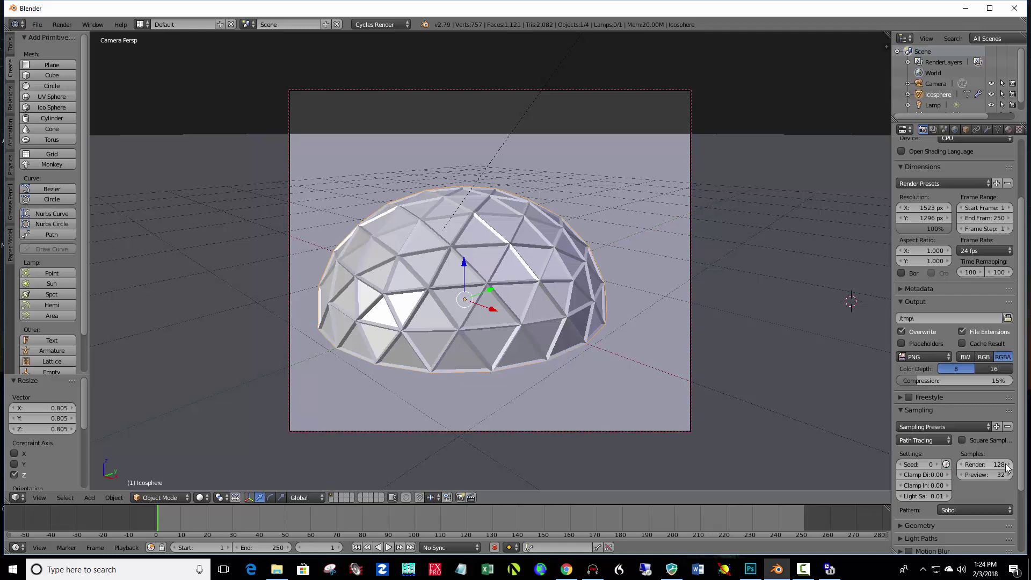
{"action": "left_click", "coordinate": [1003, 464]}
{"action": "type", "text": "250"}
{"action": "key", "text": "Return"}
Switch the render device to GPU Compute and enable denoising on the render layer
{"action": "scroll", "coordinate": [988, 162], "scroll_direction": "up", "scroll_amount": 3}
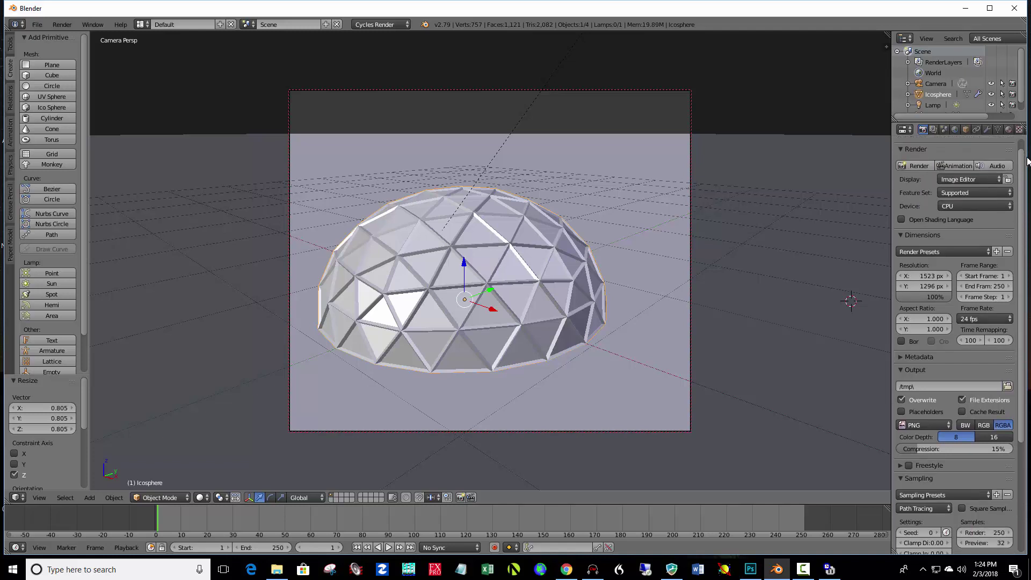
{"action": "left_click", "coordinate": [988, 207]}
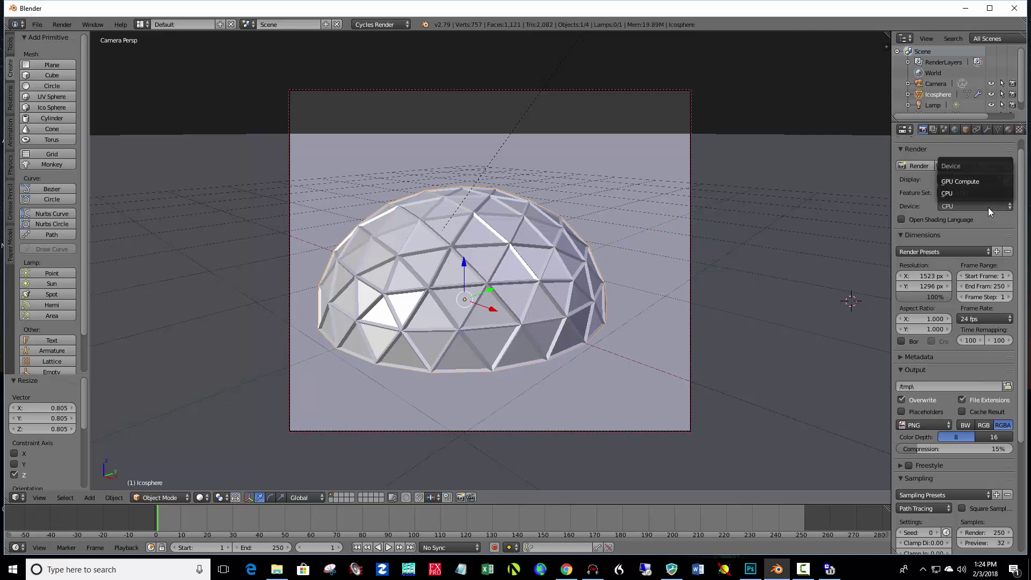
{"action": "left_click", "coordinate": [971, 181]}
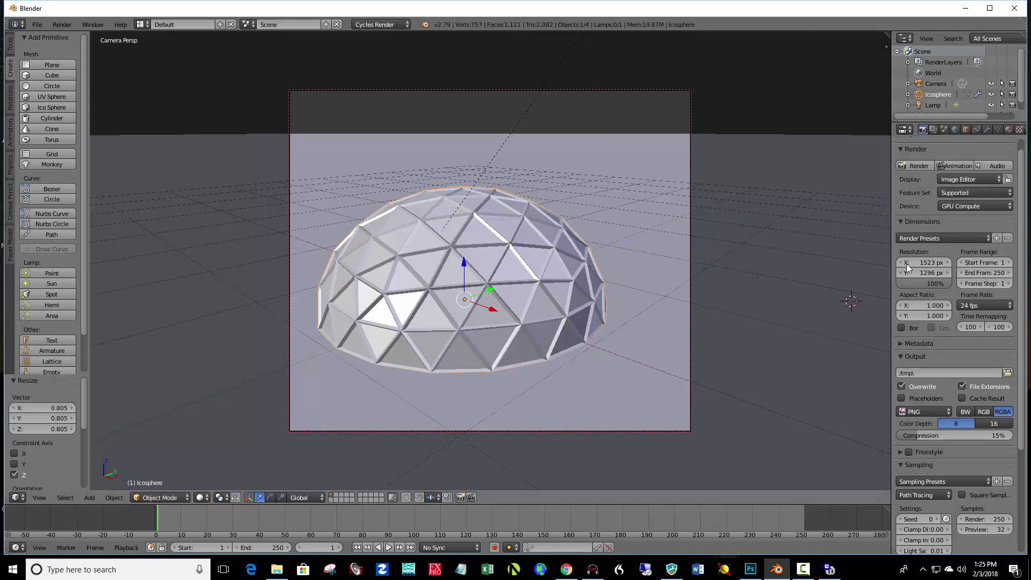
{"action": "left_click", "coordinate": [933, 130]}
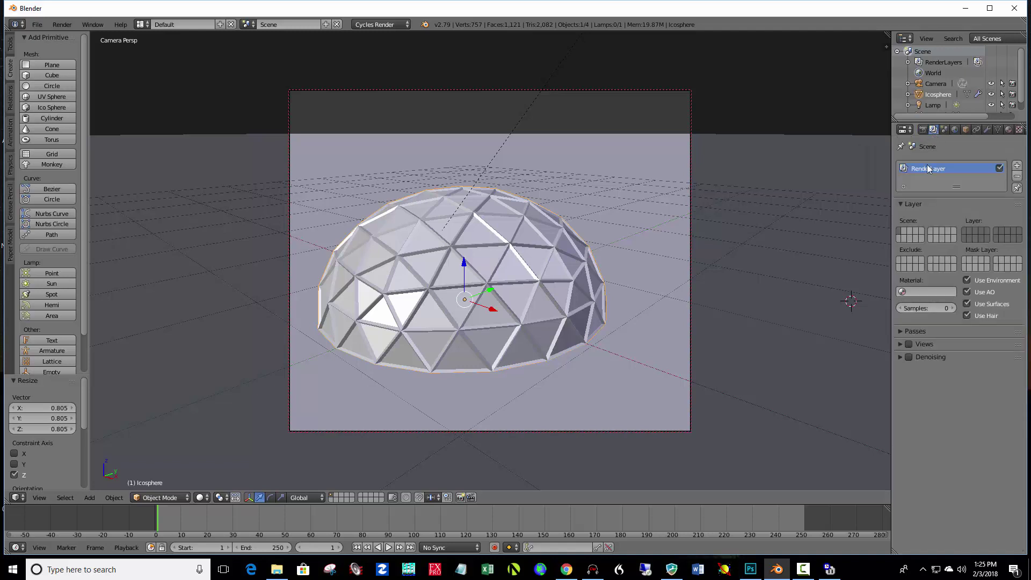
{"action": "left_click", "coordinate": [908, 357]}
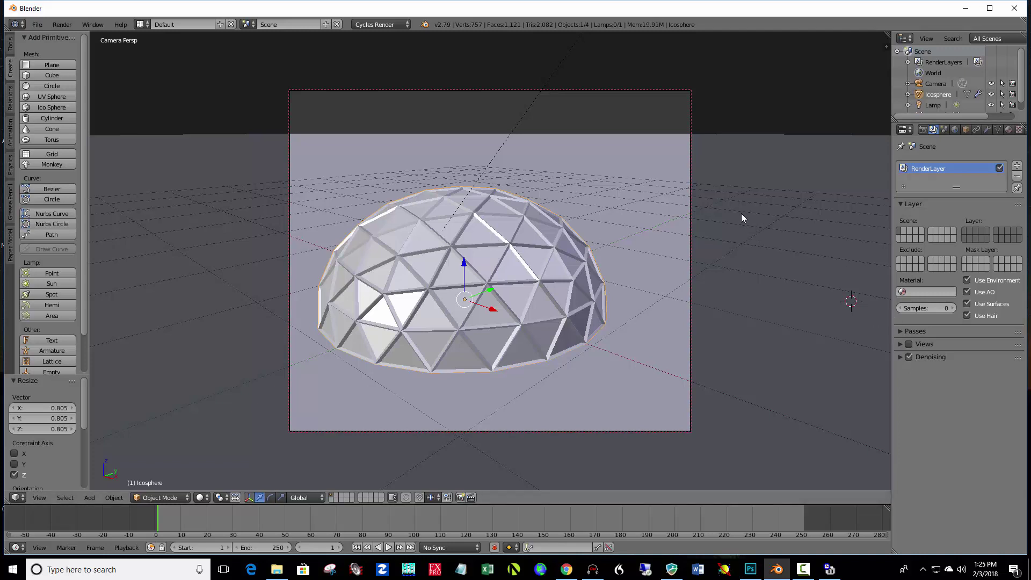
Render the final Cycles image with F12 and zoom out on the Render Result
{"action": "key", "text": "F12"}
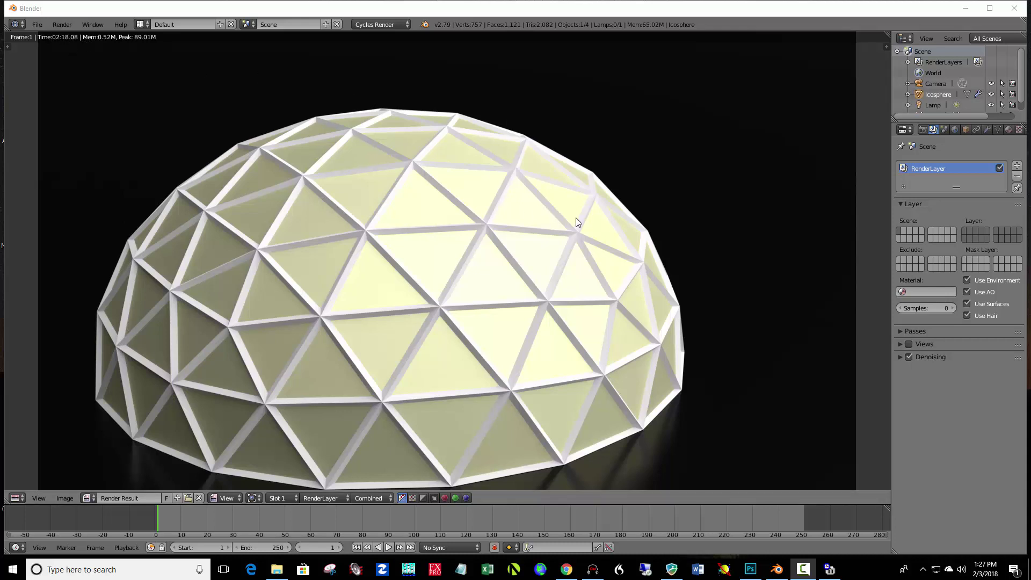
{"action": "scroll", "coordinate": [580, 233], "scroll_direction": "down", "scroll_amount": 1}
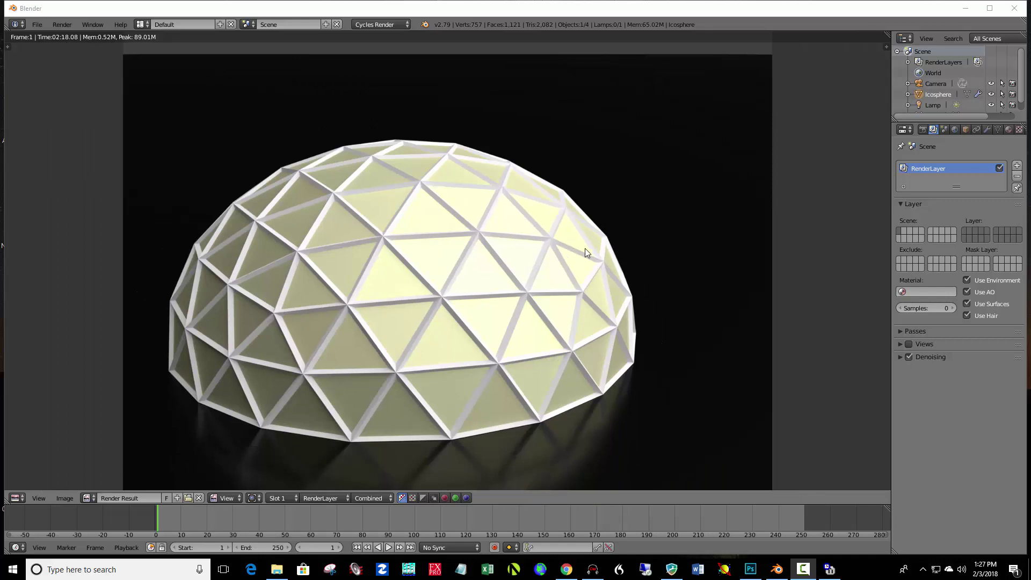
{"action": "scroll", "coordinate": [585, 248], "scroll_direction": "down", "scroll_amount": 1}
{"action": "scroll", "coordinate": [585, 252], "scroll_direction": "down", "scroll_amount": 1}
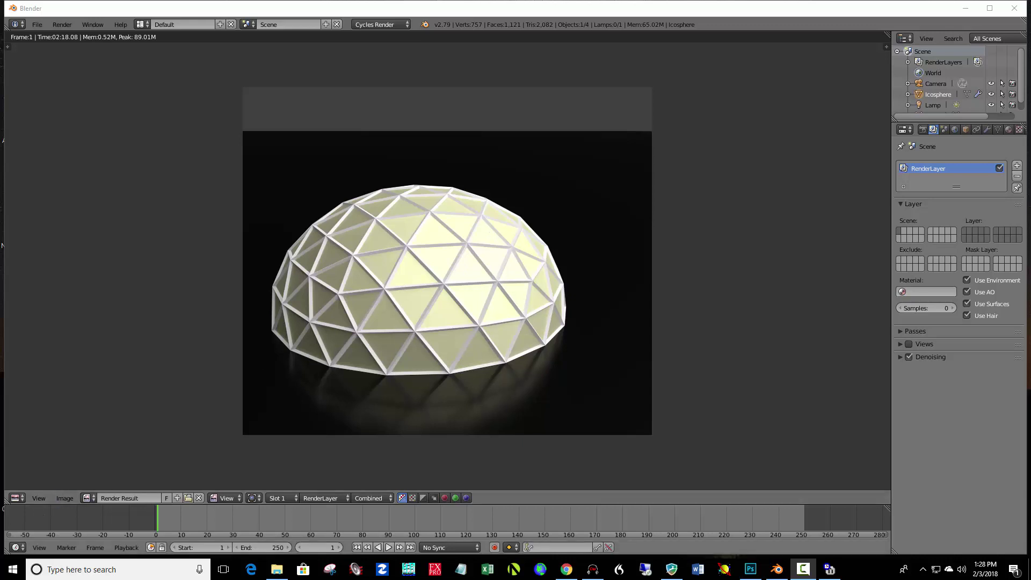
Lower panel roughness to 0.084, darken the world colour to near black, and re-render
{"action": "left_click", "coordinate": [1009, 130]}
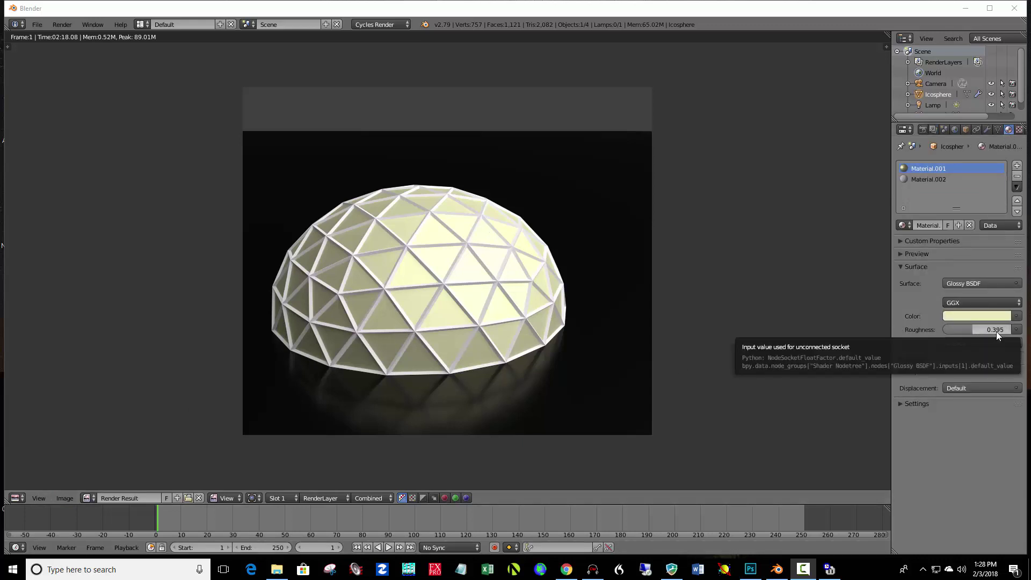
{"action": "left_click_drag", "start_coordinate": [997, 331], "coordinate": [952, 331]}
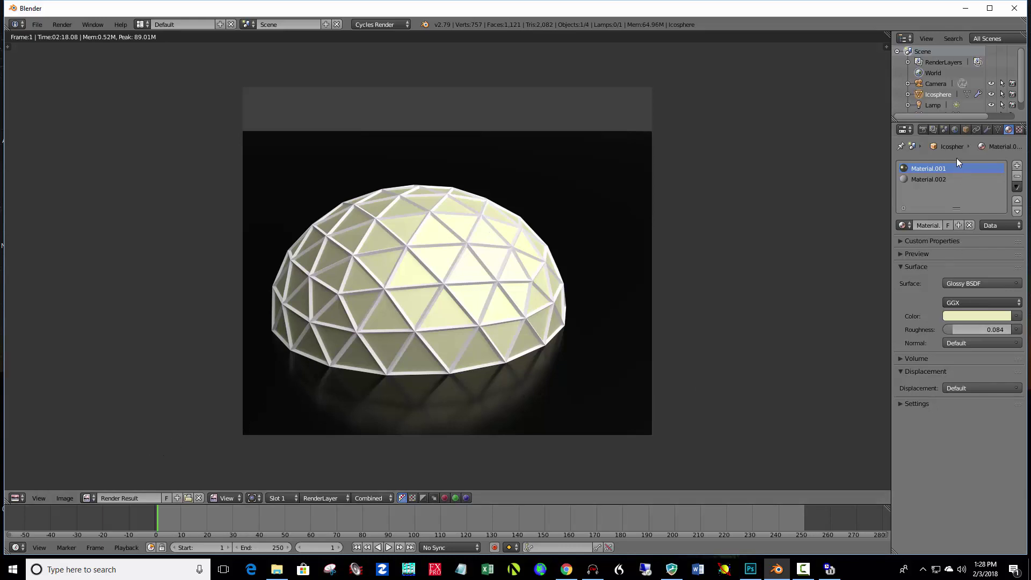
{"action": "left_click", "coordinate": [955, 130]}
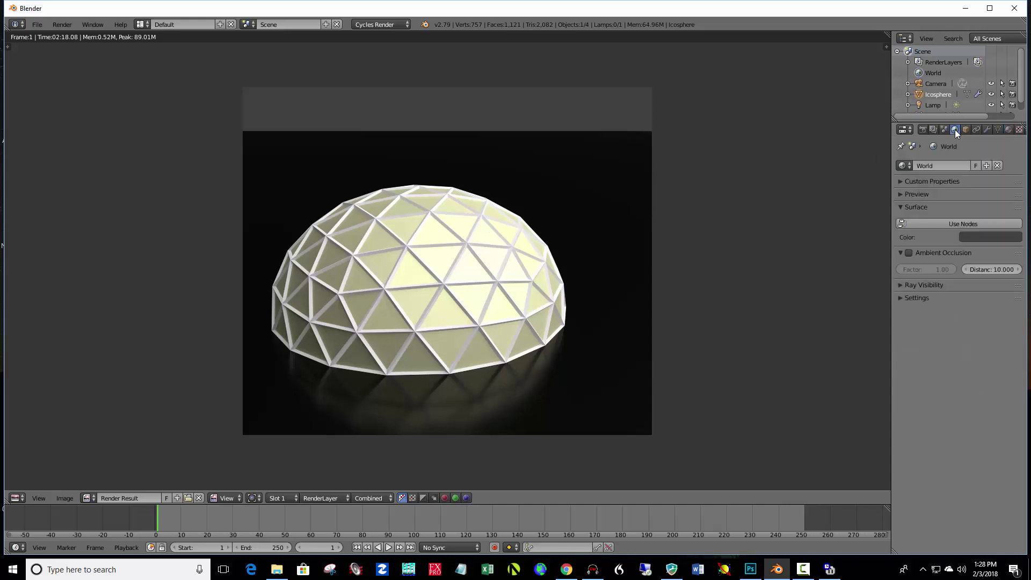
{"action": "left_click", "coordinate": [980, 236]}
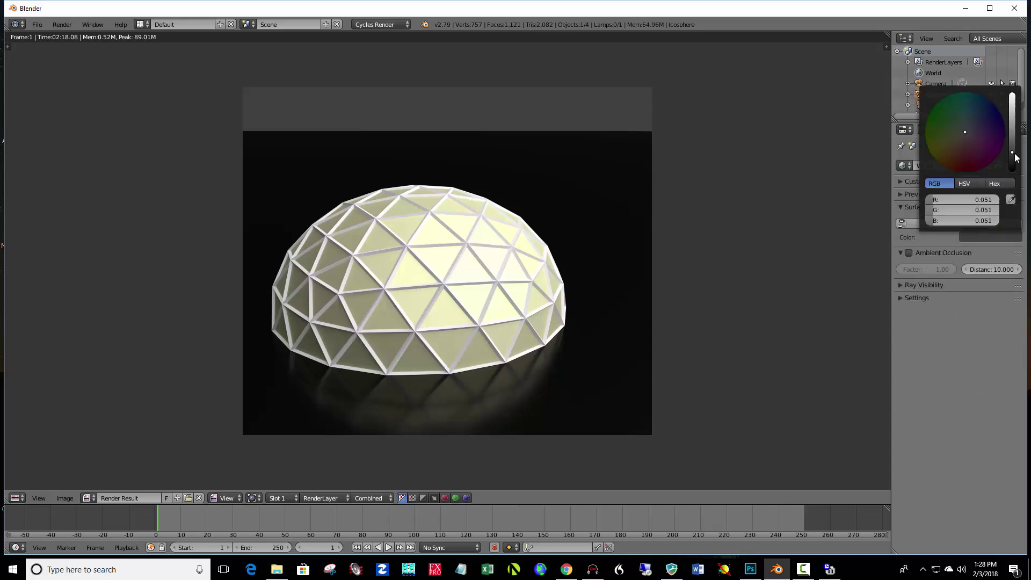
{"action": "left_click_drag", "start_coordinate": [1012, 153], "coordinate": [1012, 154]}
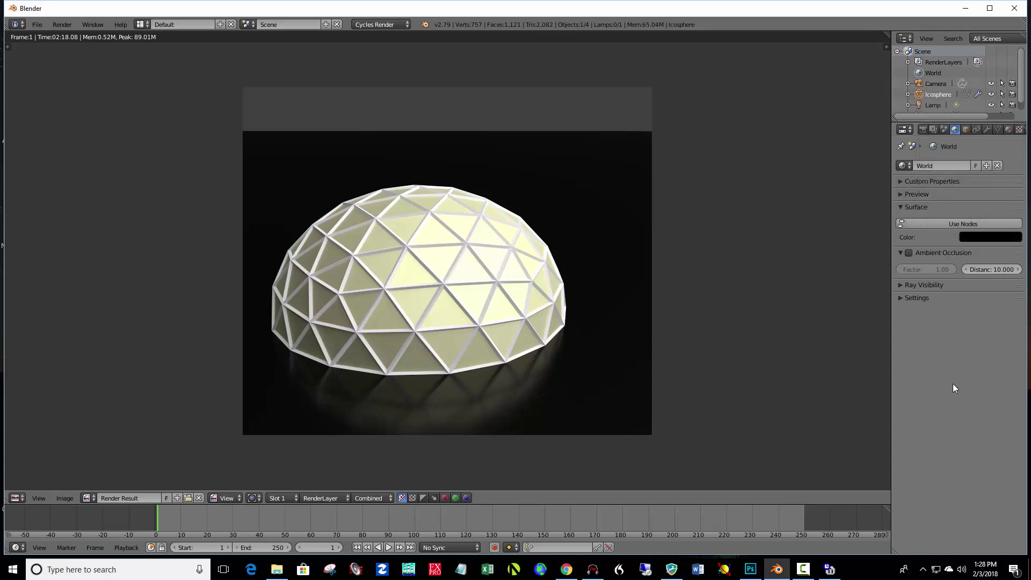
{"action": "key", "text": "F12"}
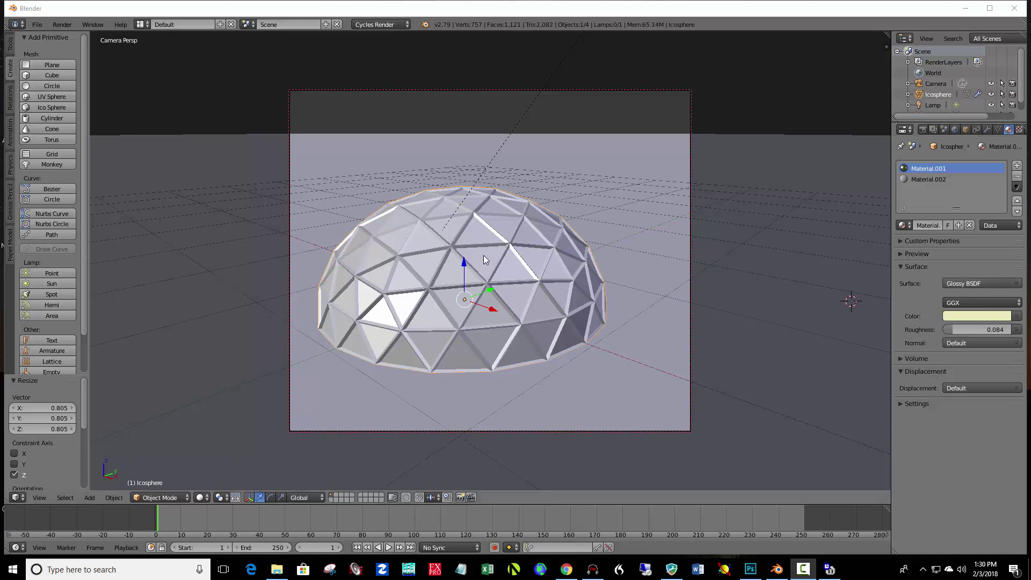
Change the panel surface shader to Glass BSDF and render again
{"action": "left_click", "coordinate": [974, 283]}
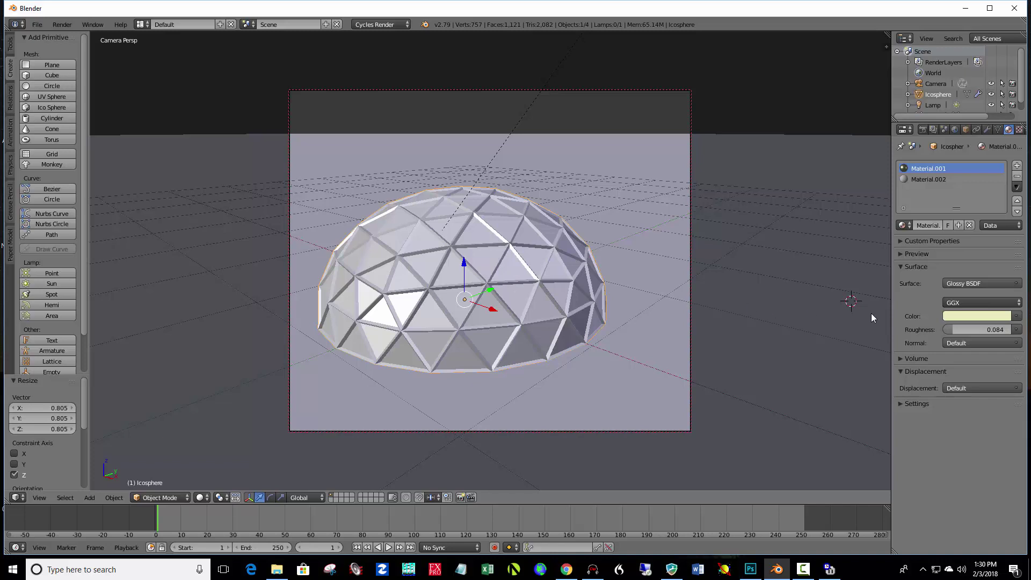
{"action": "left_click", "coordinate": [962, 286]}
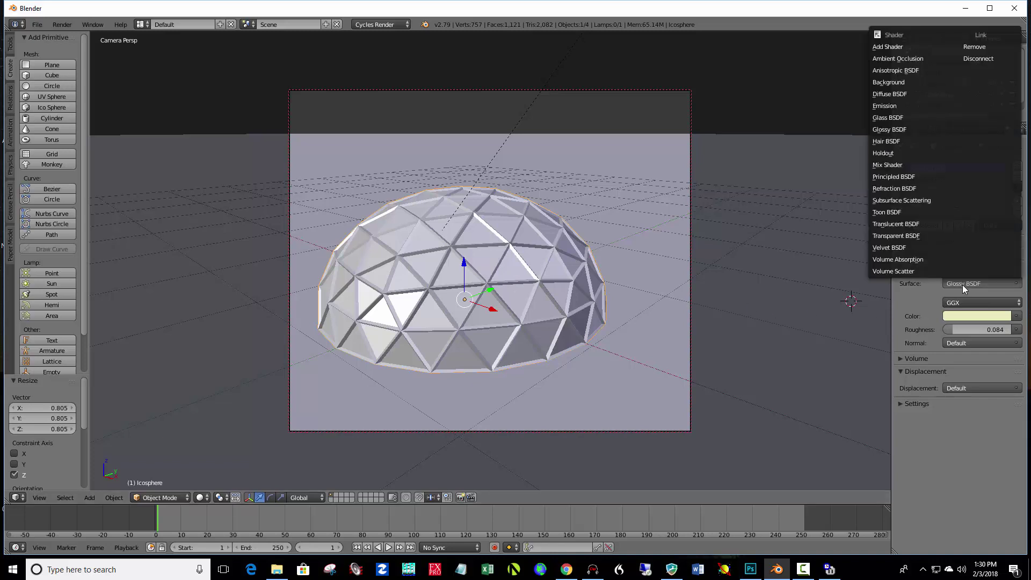
{"action": "left_click", "coordinate": [887, 115]}
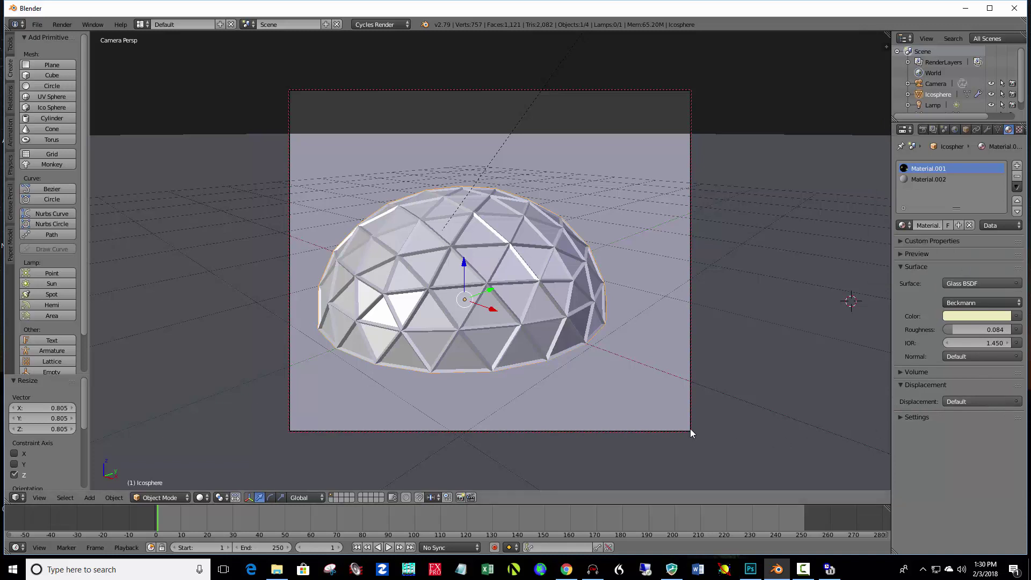
{"action": "key", "text": "F12"}
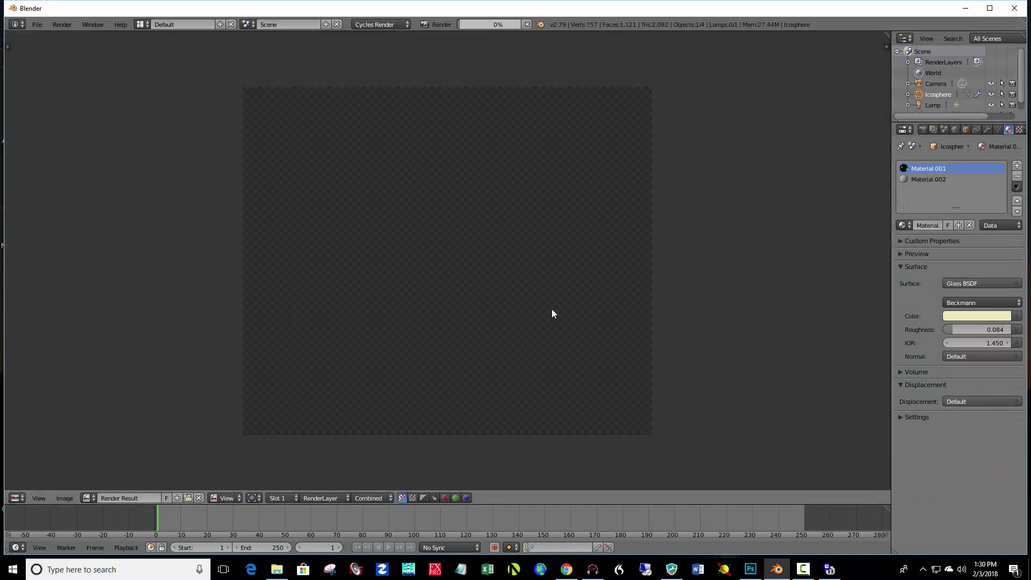